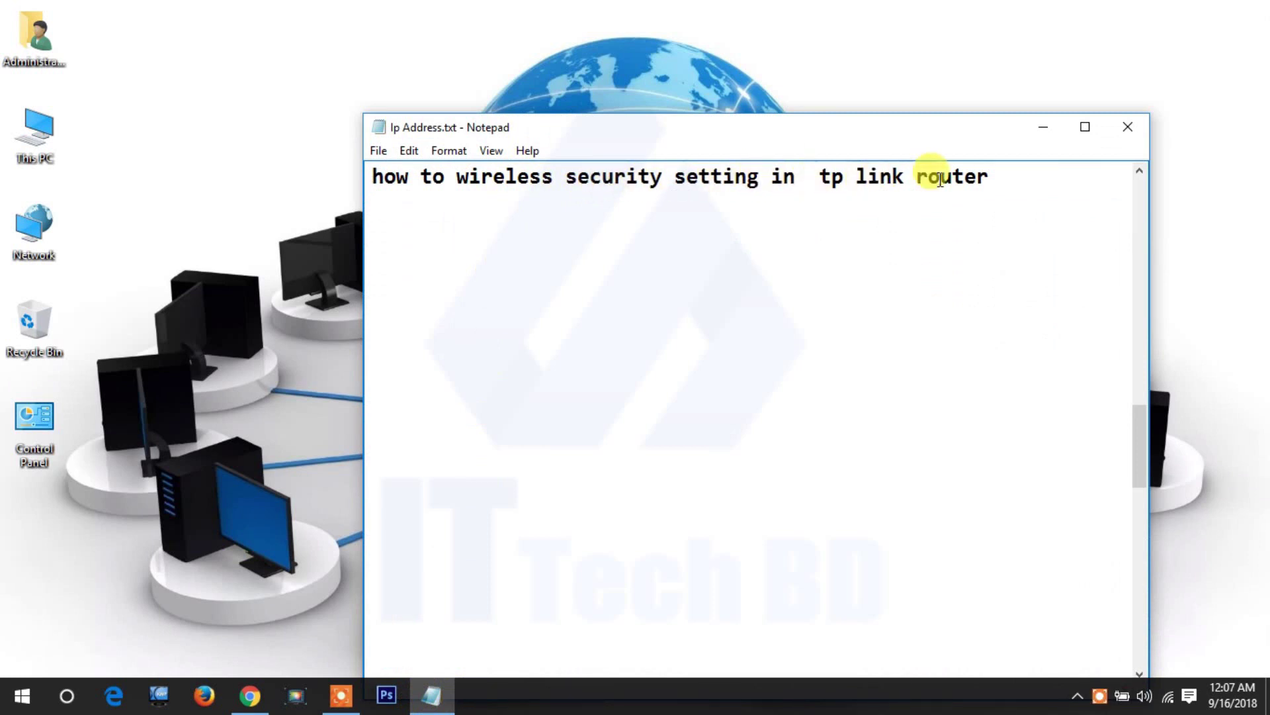
- Minimise the Notepad tutorial note so the Windows desktop shows
{"action": "left_click", "coordinate": [1045, 128]}
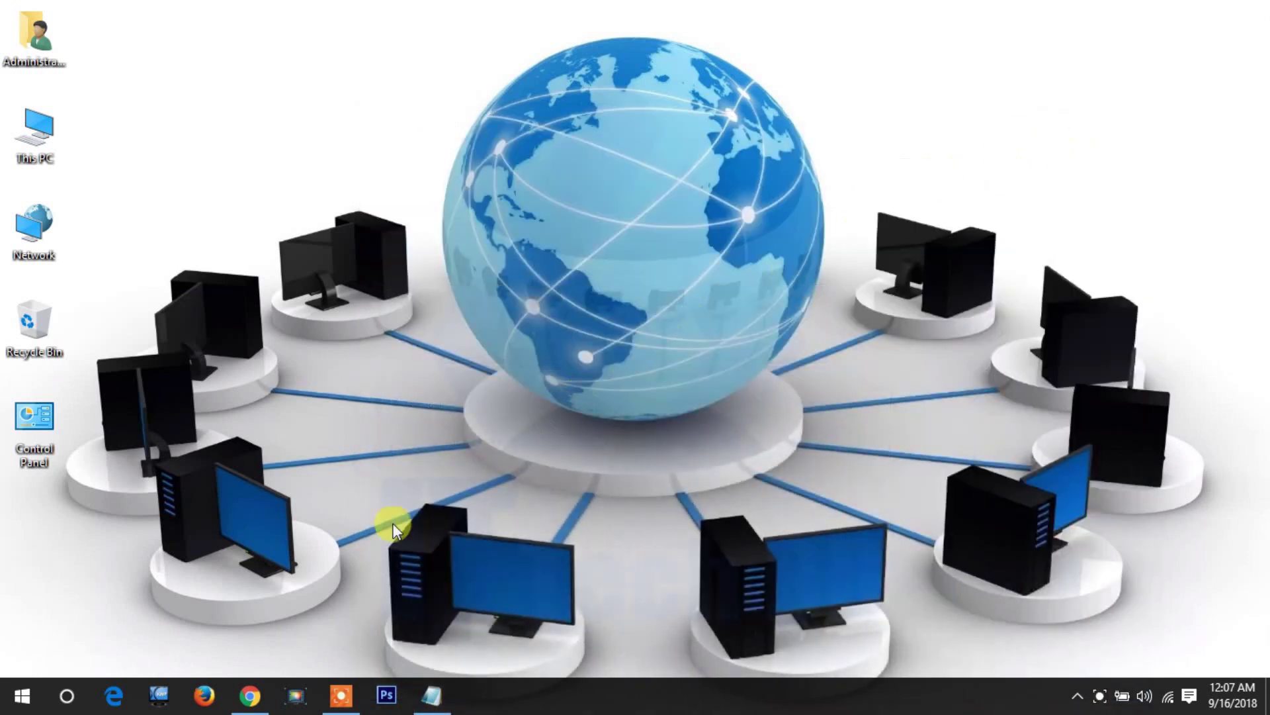
- Load the router admin at 192.168.137.100 in Chrome and sign in
{"action": "left_click", "coordinate": [249, 694]}
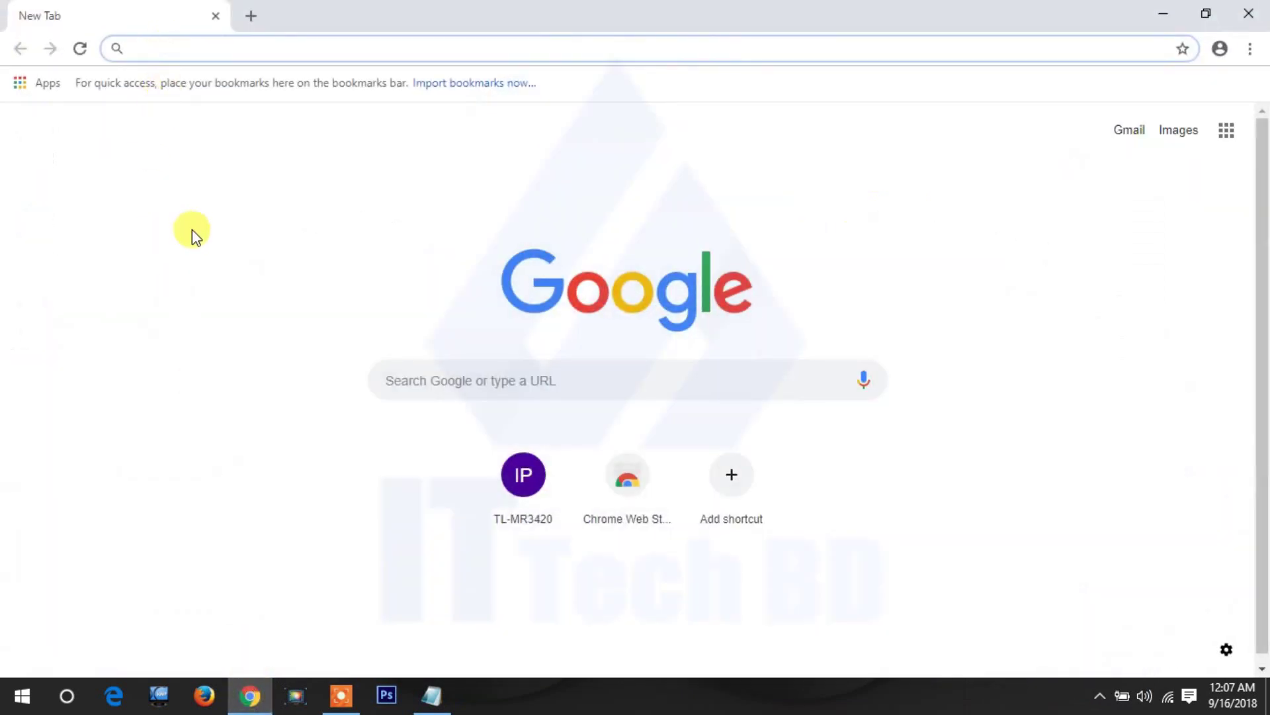
{"action": "type", "text": "1"}
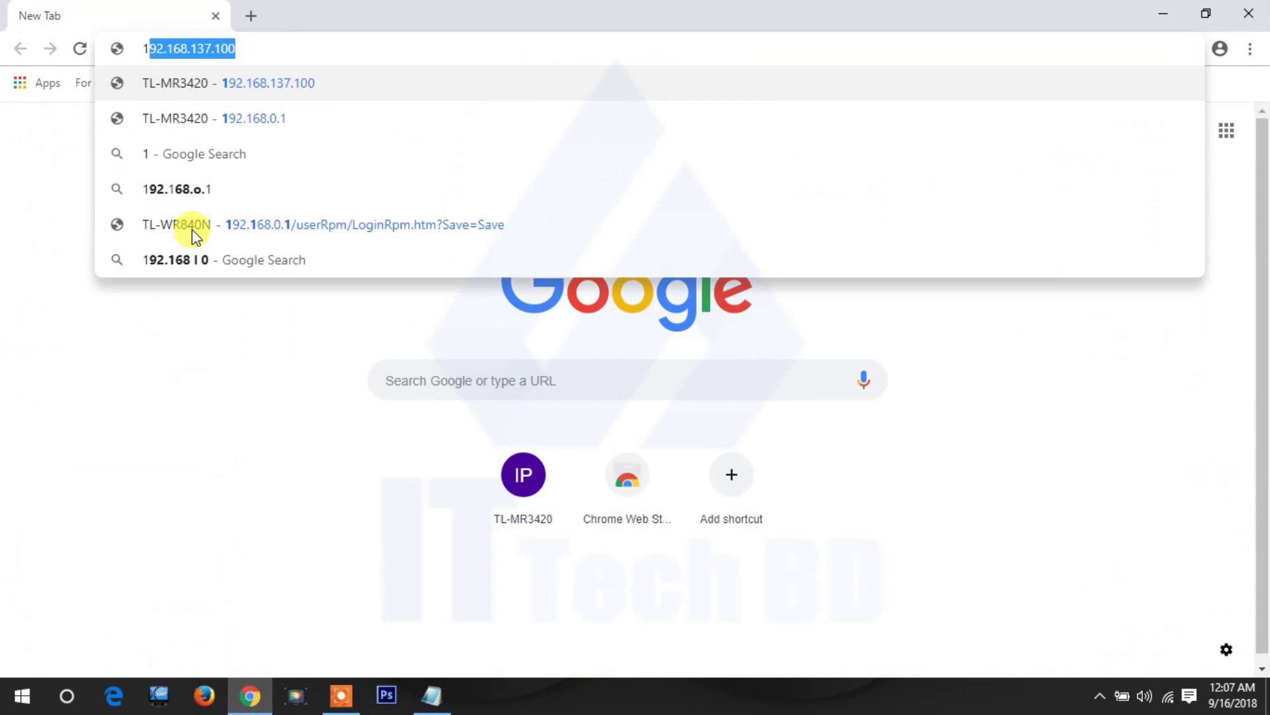
{"action": "key", "text": "Return"}
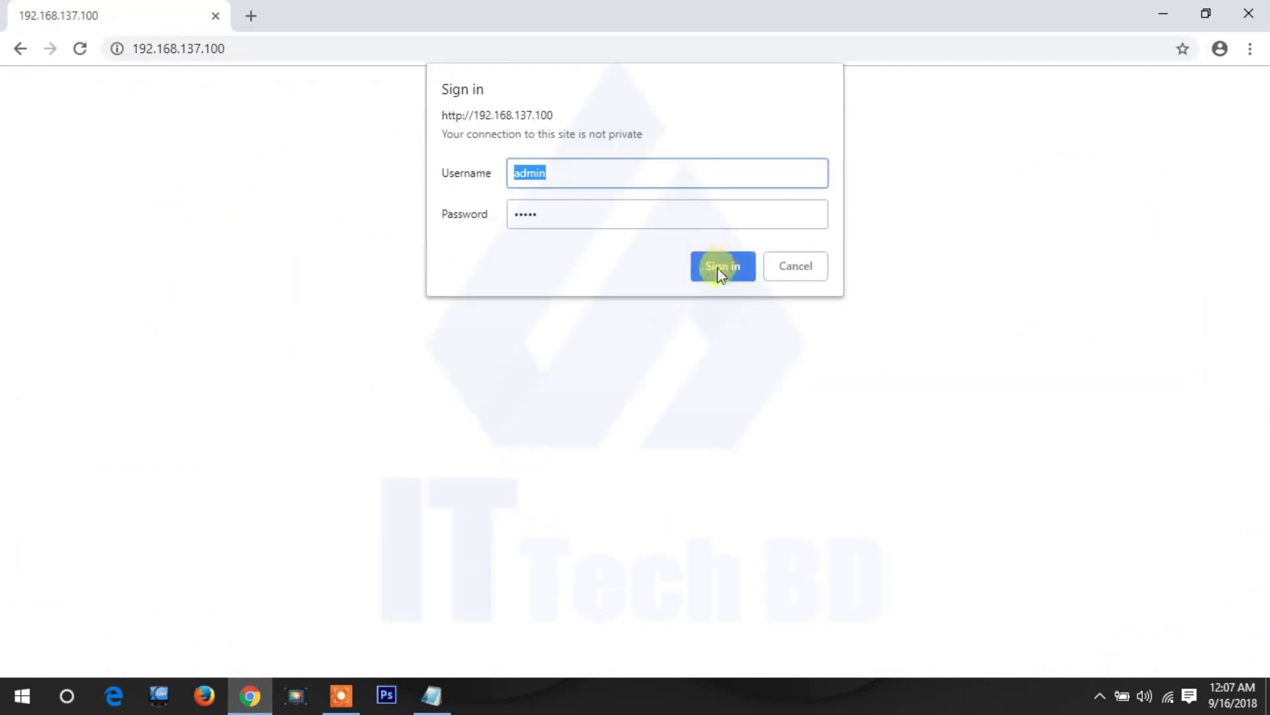
{"action": "left_click", "coordinate": [719, 268]}
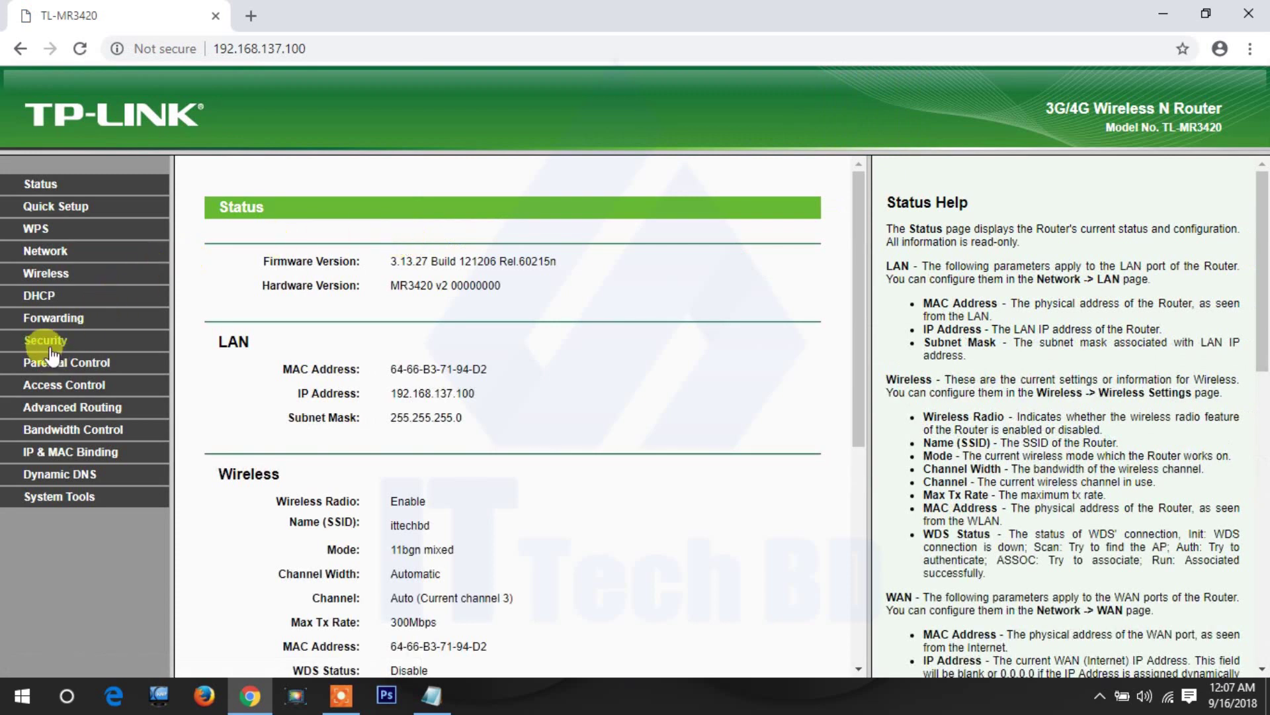
- Go to the Wireless Security page under the Wireless section
{"action": "left_click", "coordinate": [53, 275]}
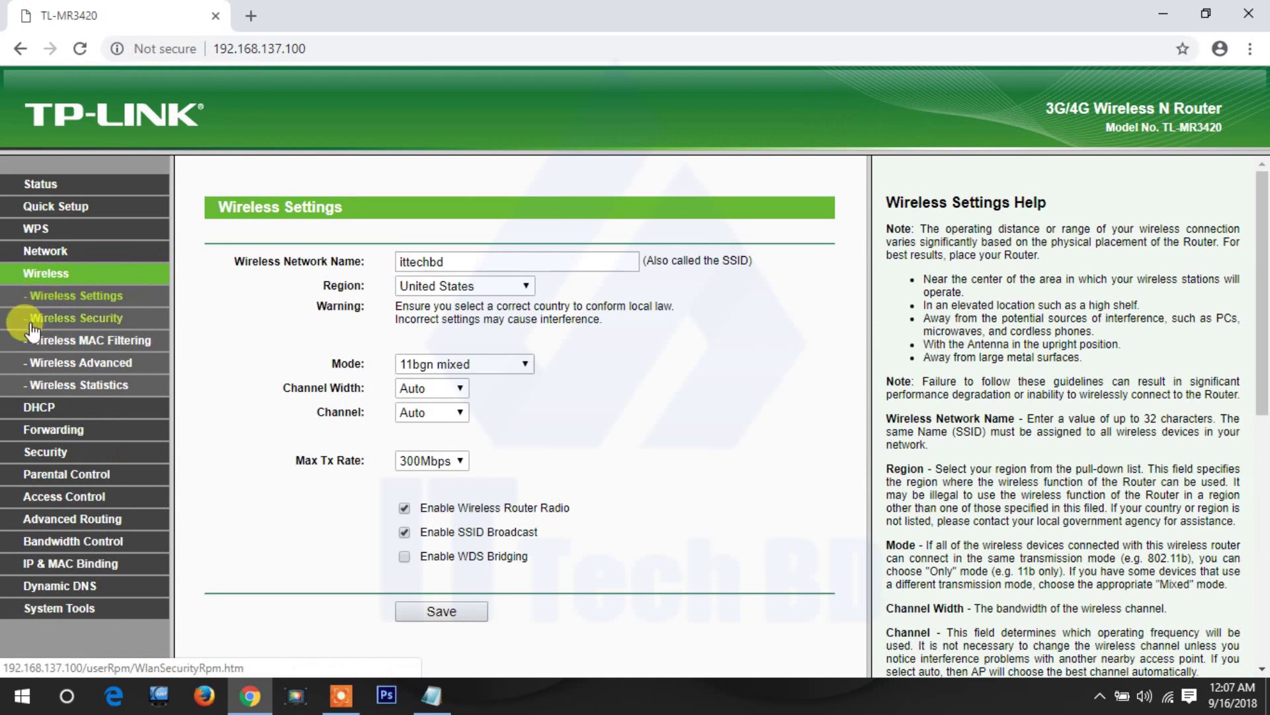
{"action": "left_click", "coordinate": [63, 298]}
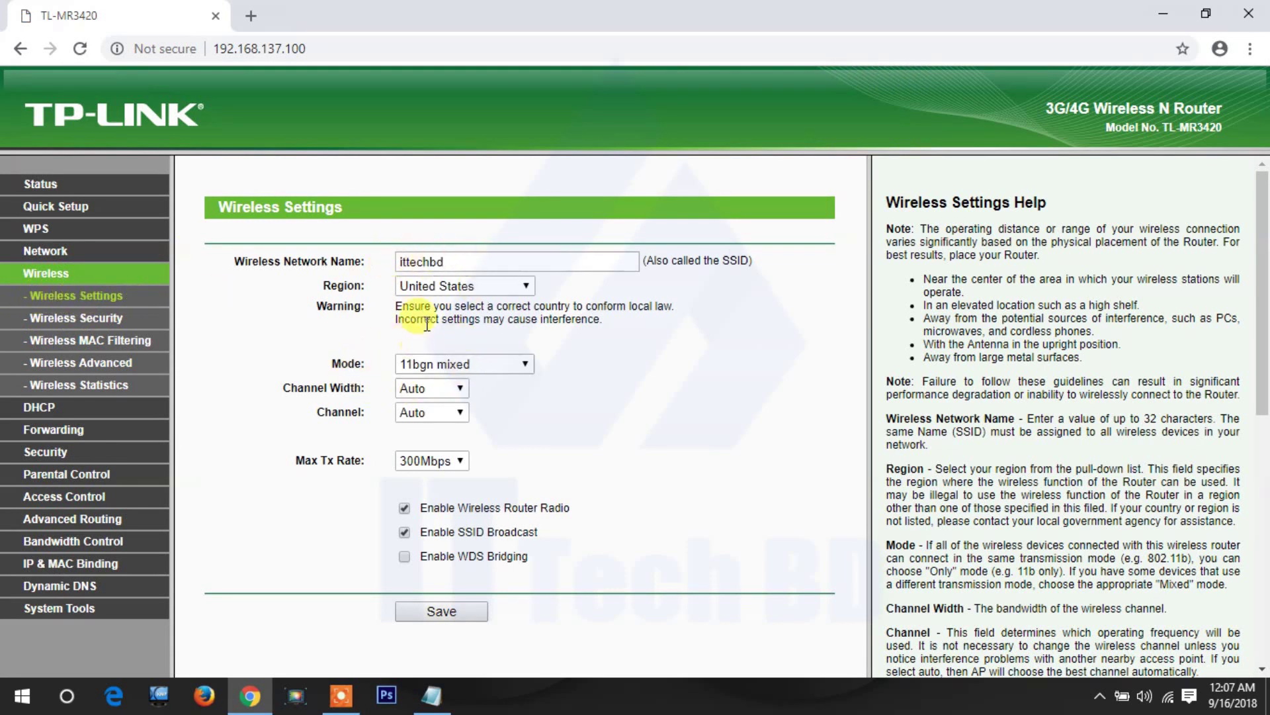
{"action": "left_click", "coordinate": [98, 321]}
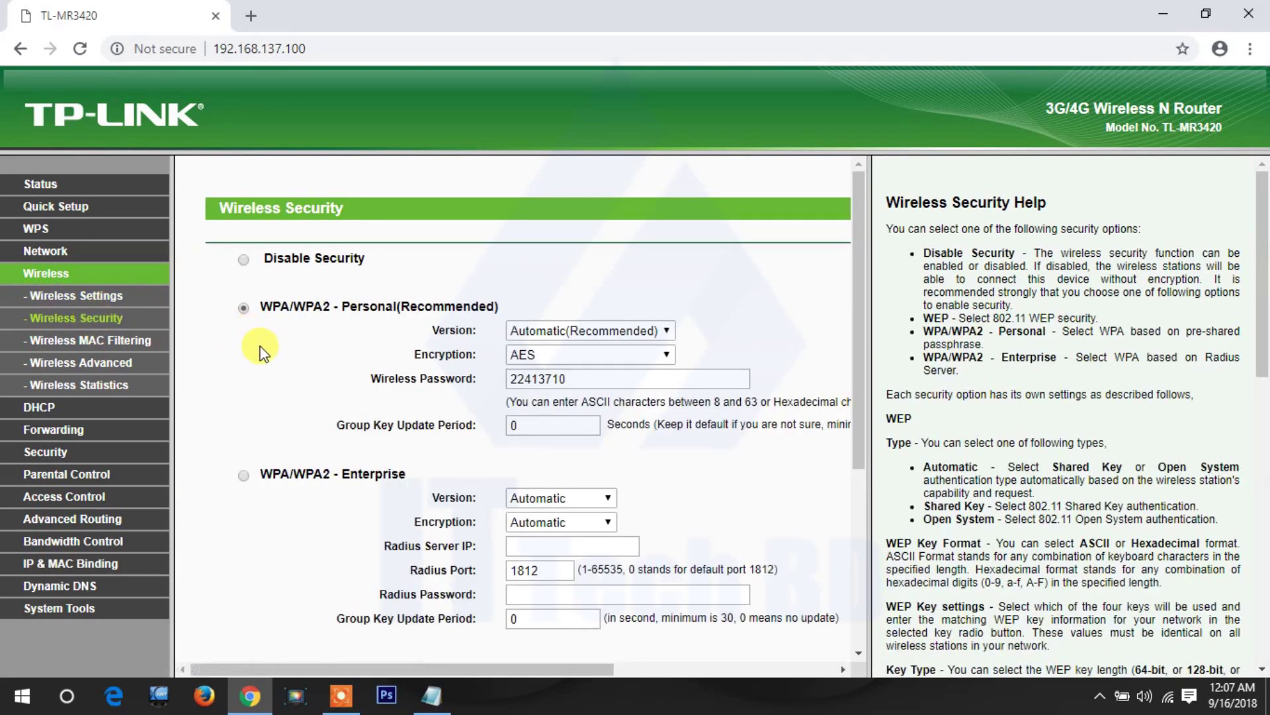
{"action": "scroll", "coordinate": [239, 351], "scroll_direction": "down", "scroll_amount": 2}
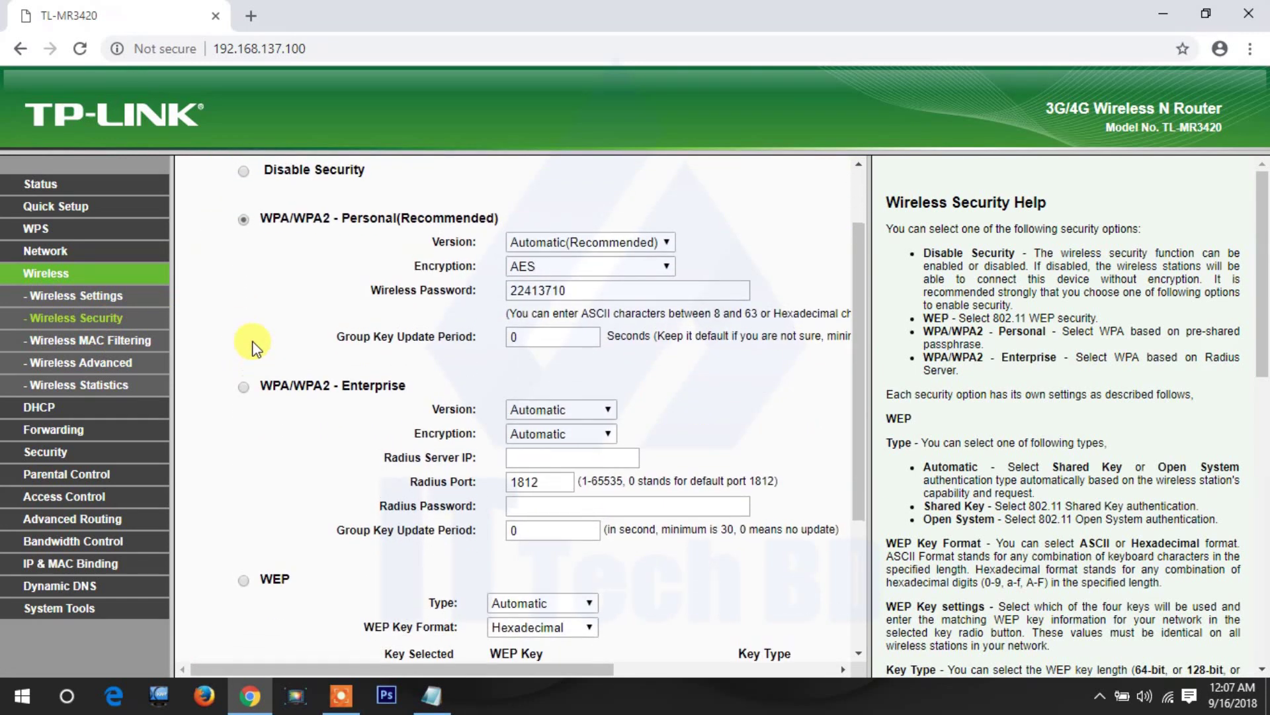
{"action": "scroll", "coordinate": [240, 347], "scroll_direction": "up", "scroll_amount": 2}
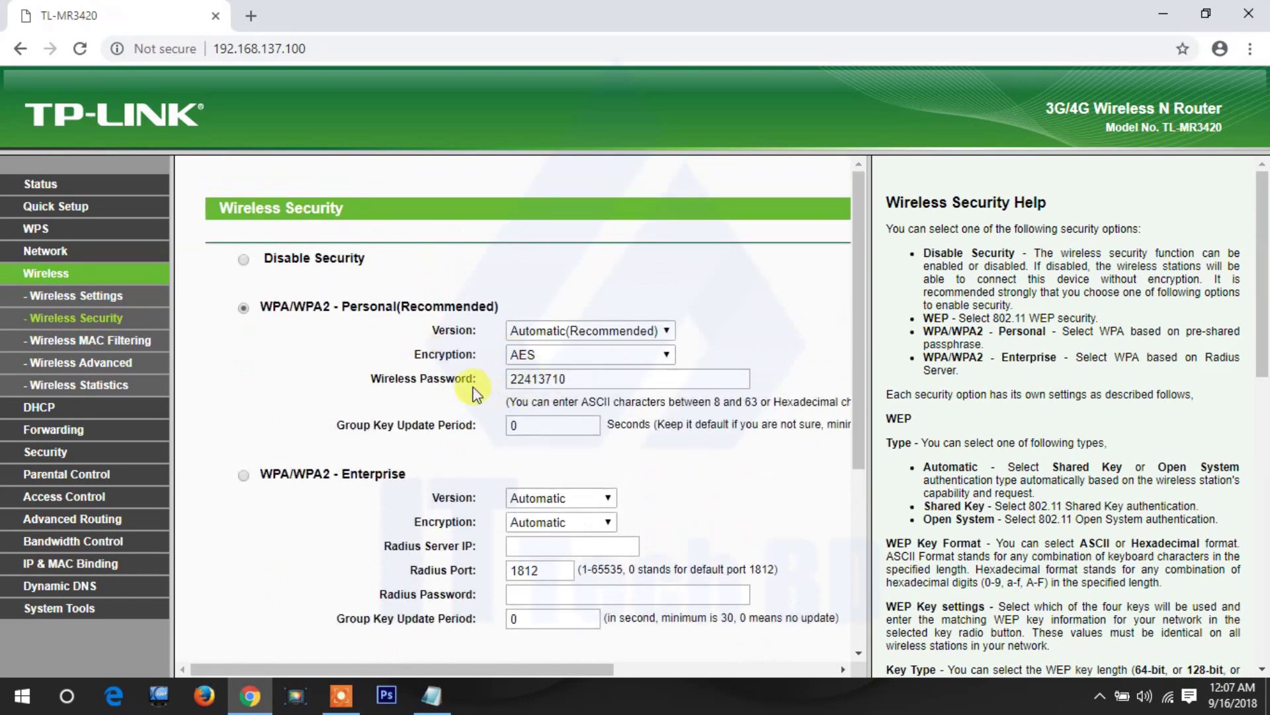
{"action": "scroll", "coordinate": [434, 386], "scroll_direction": "down", "scroll_amount": 2}
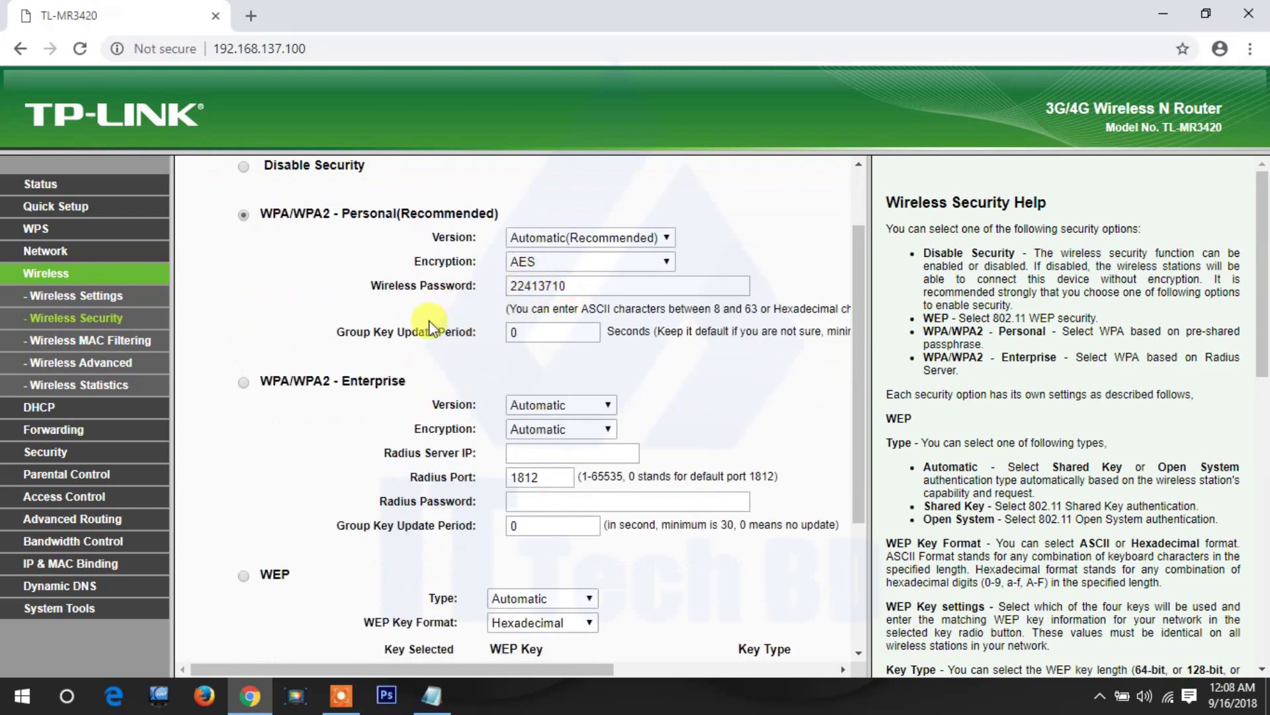
{"action": "scroll", "coordinate": [429, 329], "scroll_direction": "up", "scroll_amount": 2}
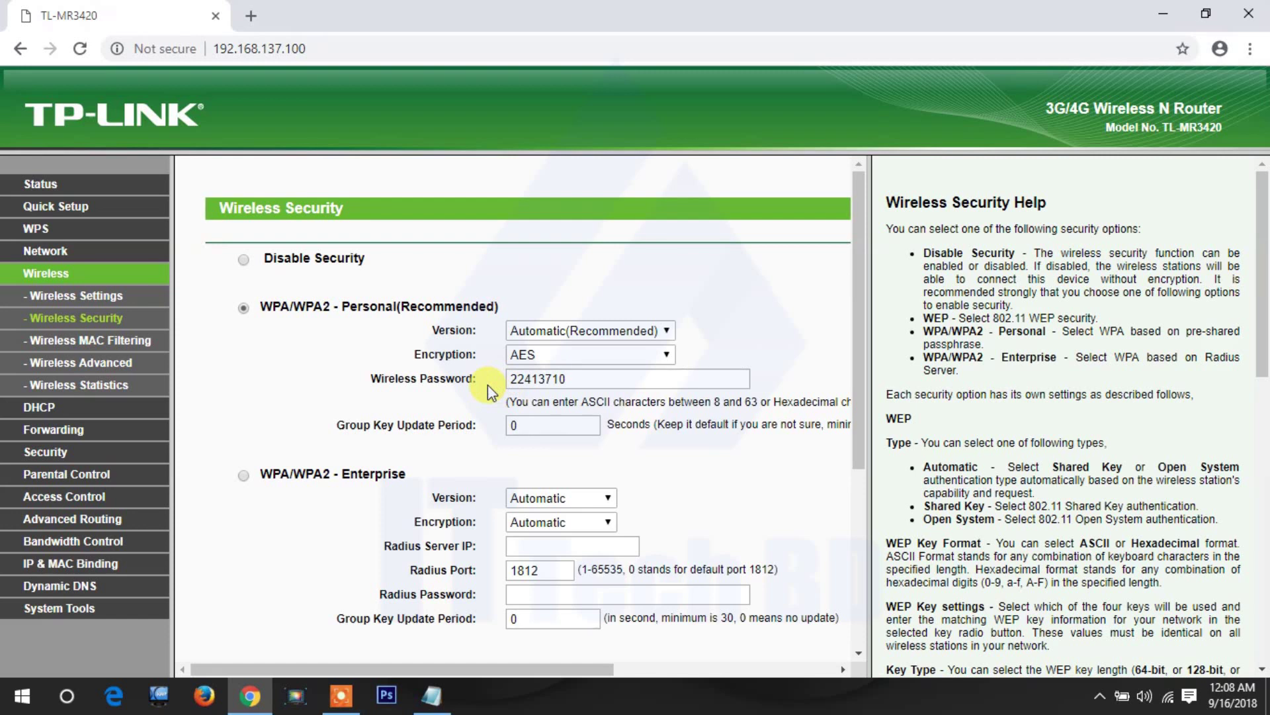
{"action": "scroll", "coordinate": [489, 391], "scroll_direction": "down", "scroll_amount": 1}
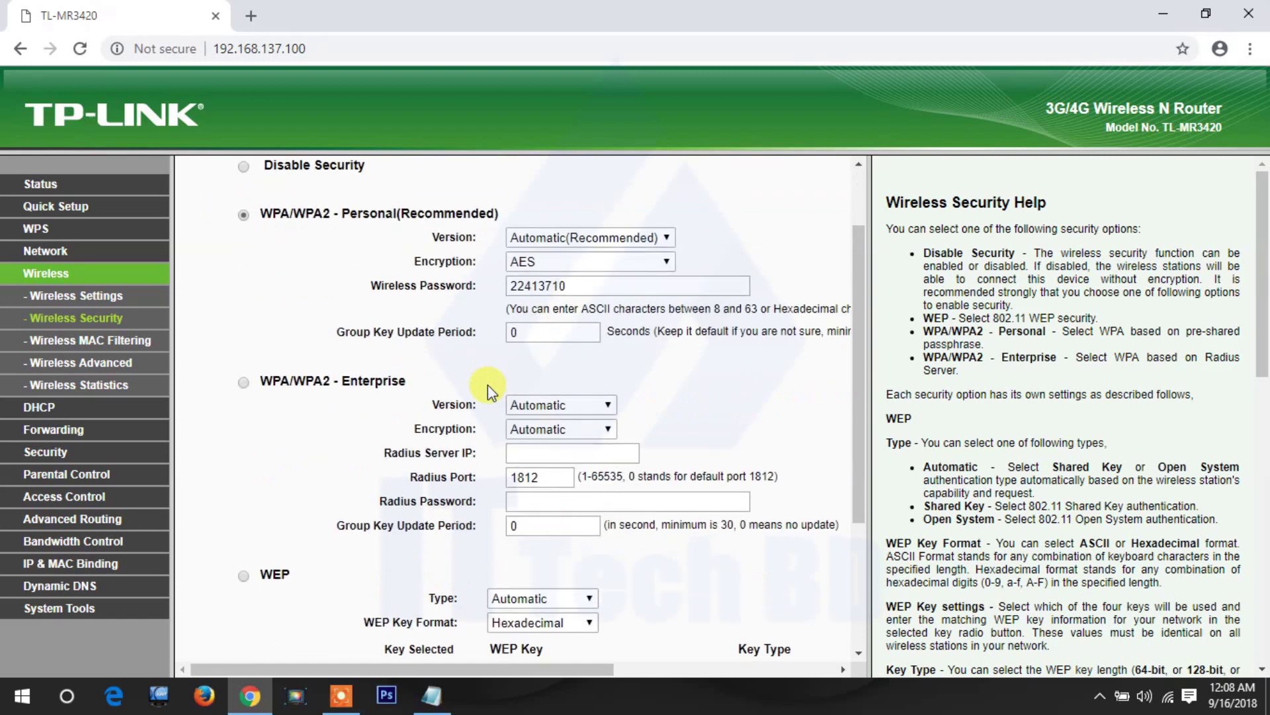
{"action": "scroll", "coordinate": [449, 381], "scroll_direction": "down", "scroll_amount": 3}
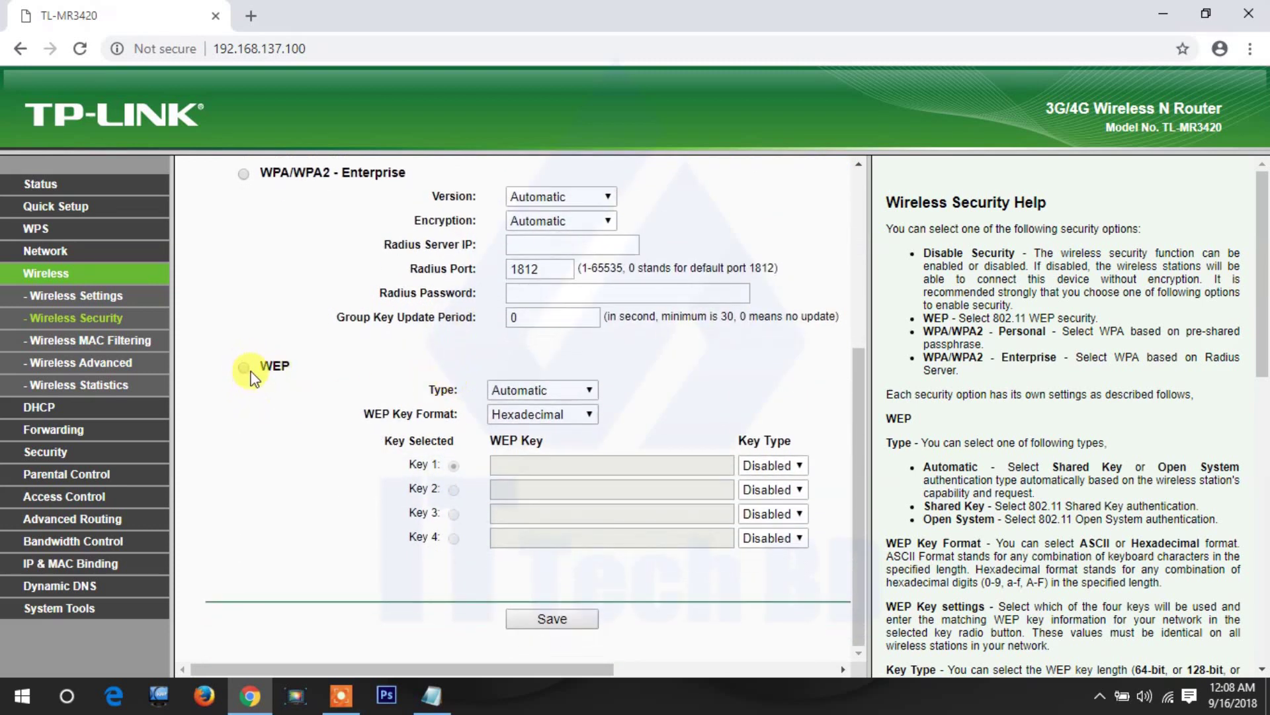
- Choose WEP security, keeping Automatic type and setting the key format to ASCII
{"action": "left_click", "coordinate": [243, 368]}
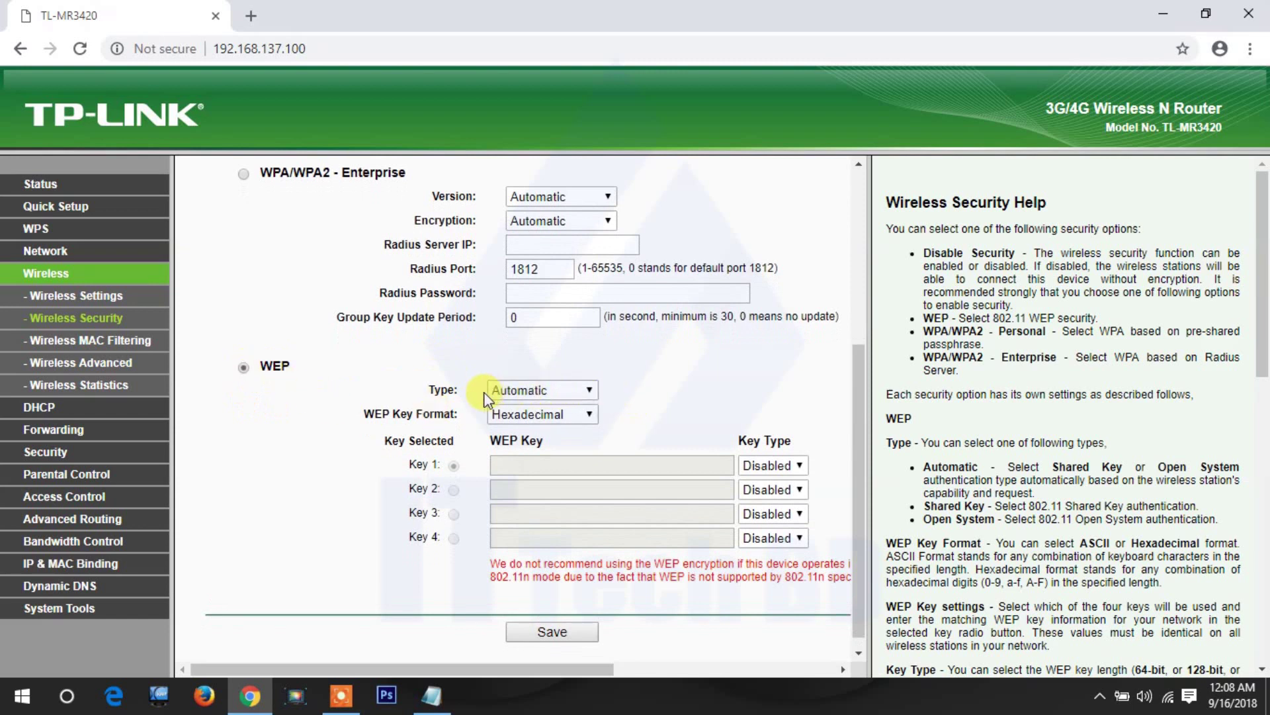
{"action": "left_click", "coordinate": [535, 389]}
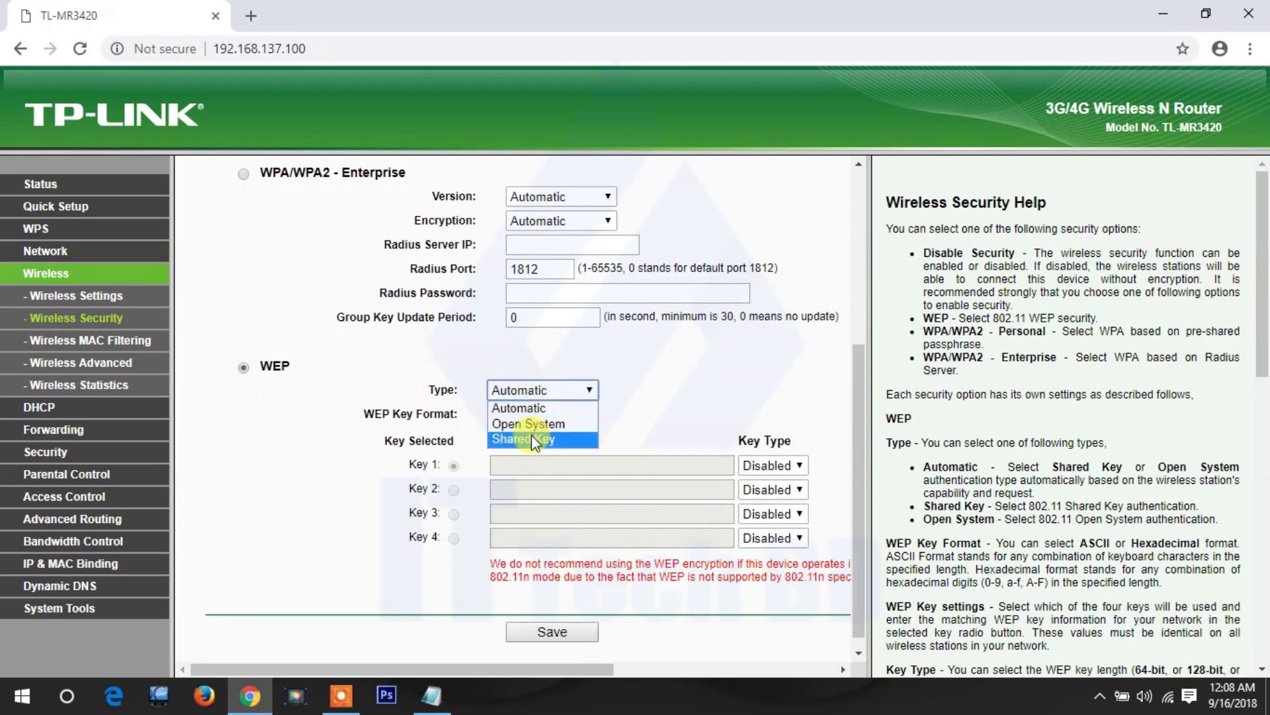
{"action": "left_click", "coordinate": [526, 409]}
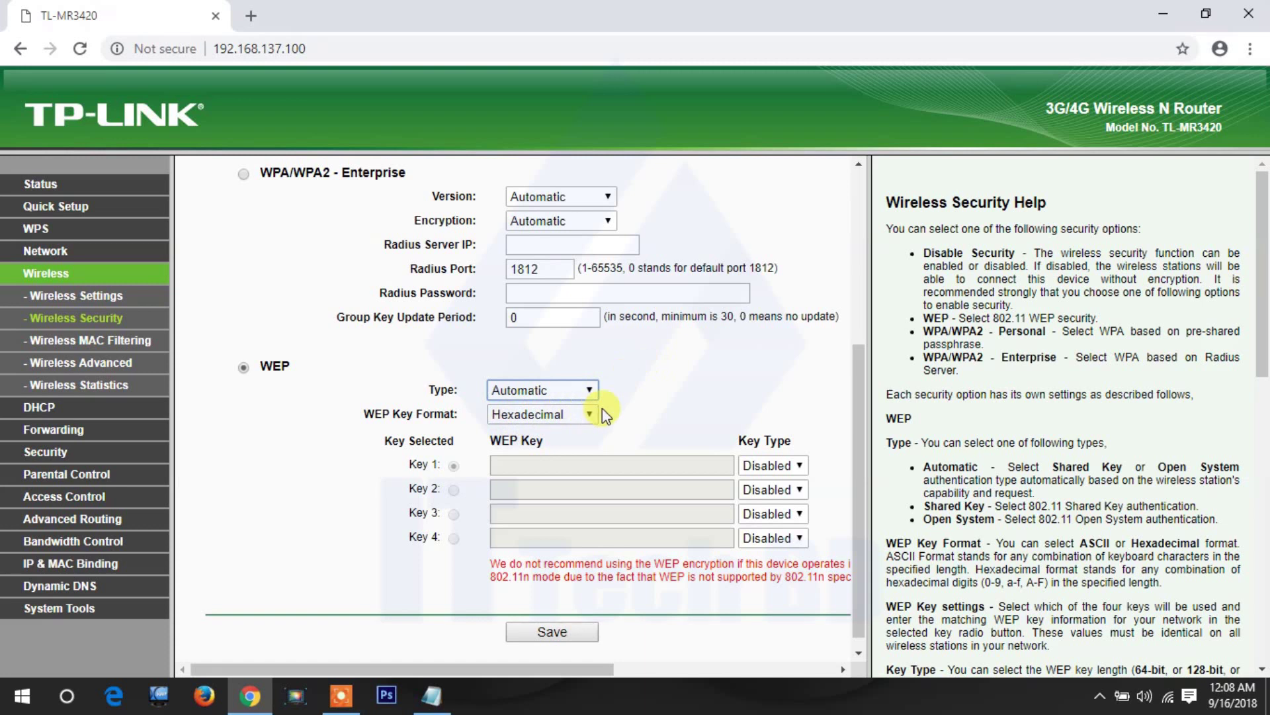
{"action": "left_click", "coordinate": [580, 412]}
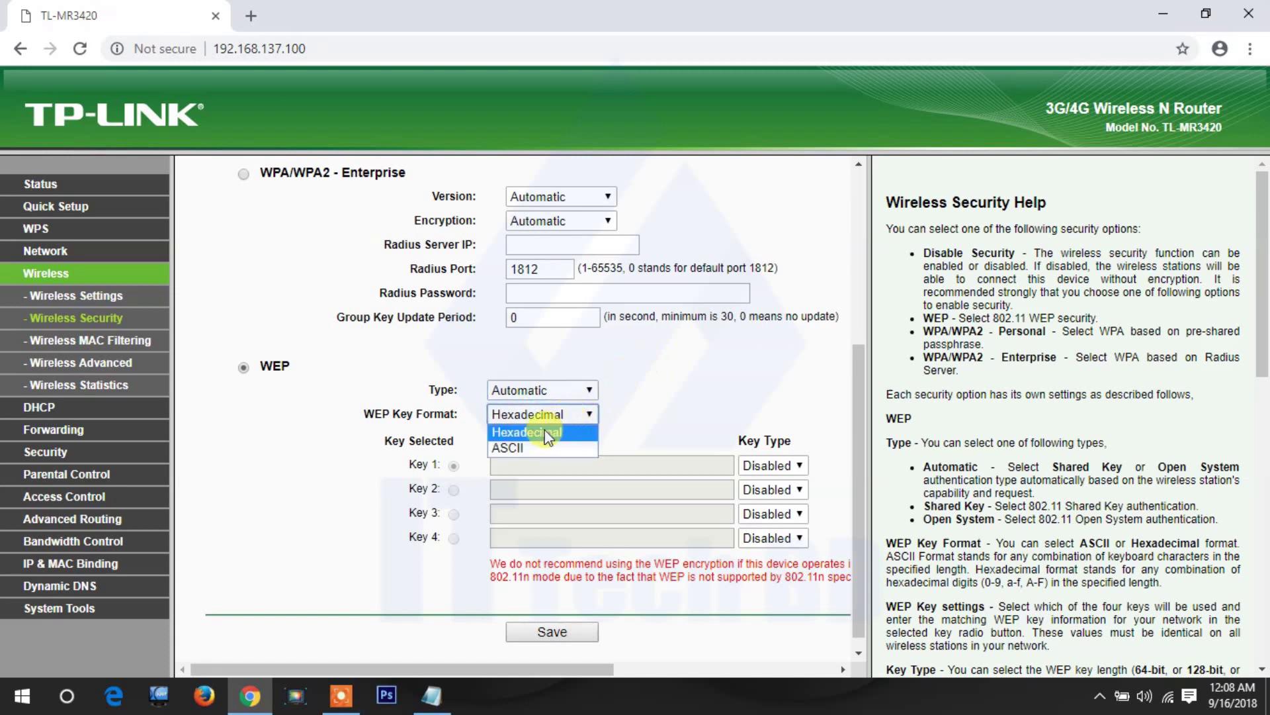
{"action": "left_click", "coordinate": [514, 448]}
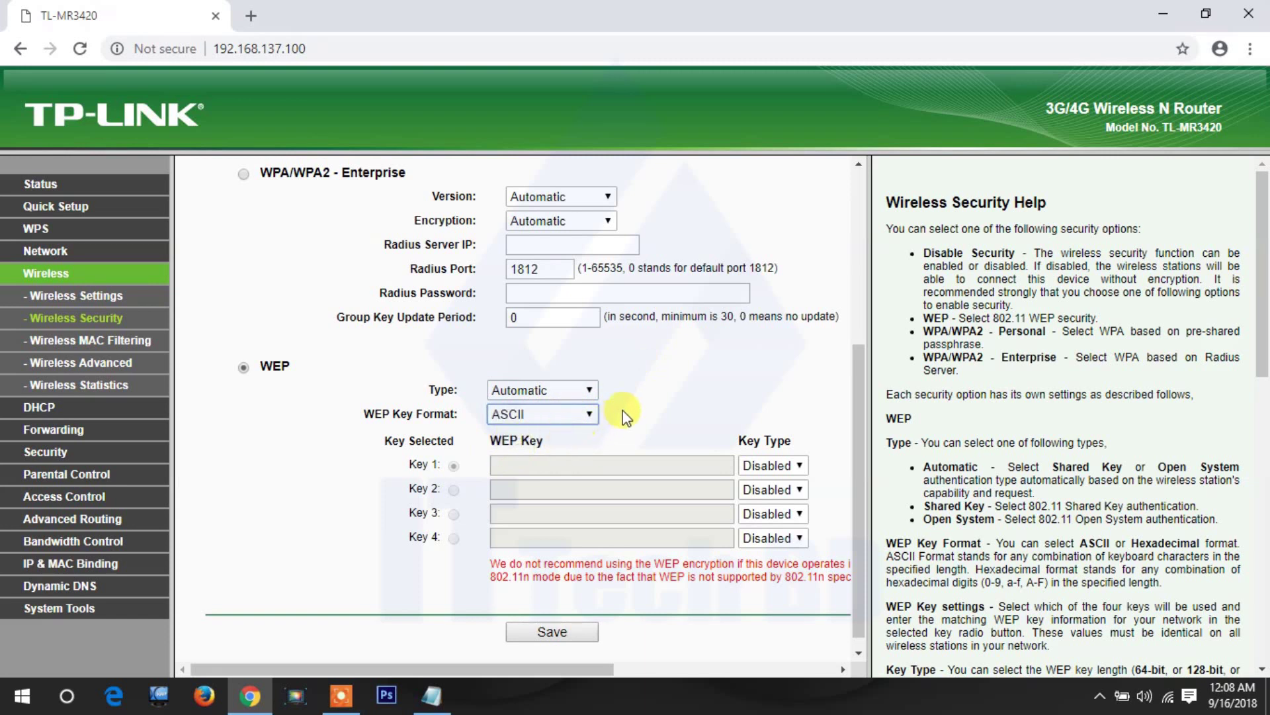
{"action": "left_click", "coordinate": [797, 466]}
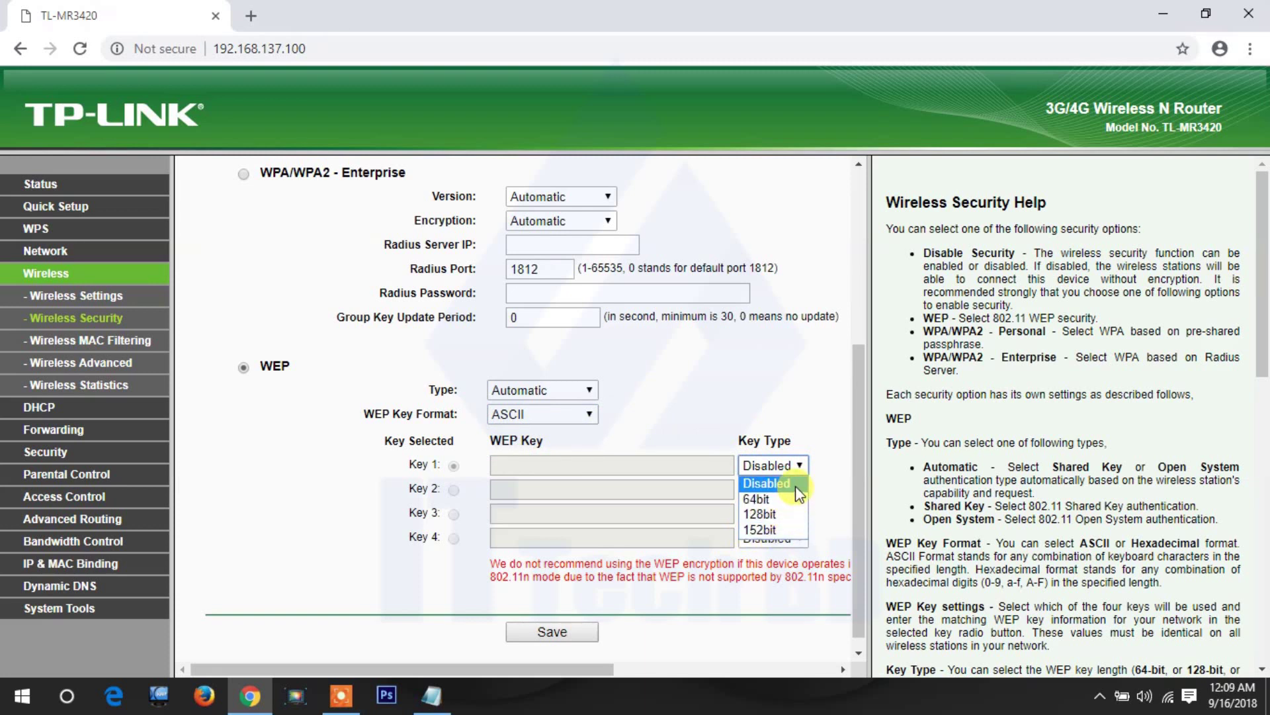
- Set Key 1's key type to 64bit, keeping ASCII as the key format
{"action": "left_click", "coordinate": [765, 504]}
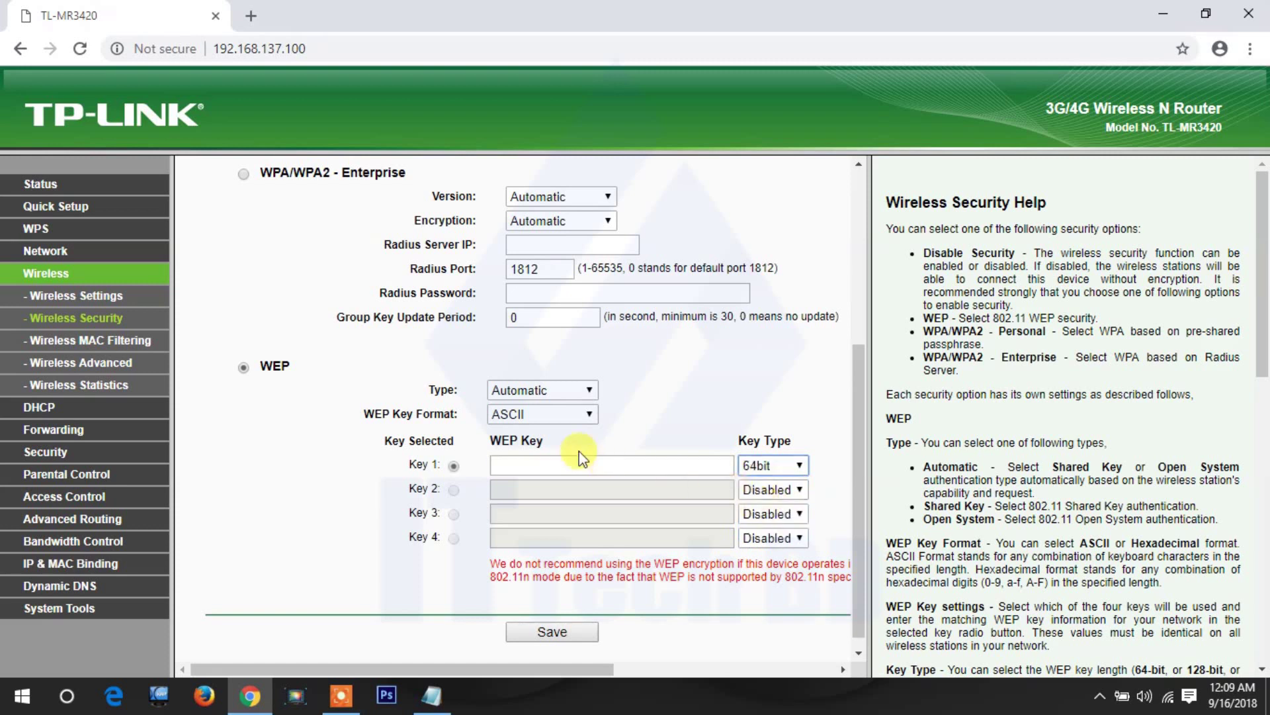
{"action": "left_click", "coordinate": [544, 413]}
{"action": "left_click", "coordinate": [662, 420]}
{"action": "left_click", "coordinate": [796, 466]}
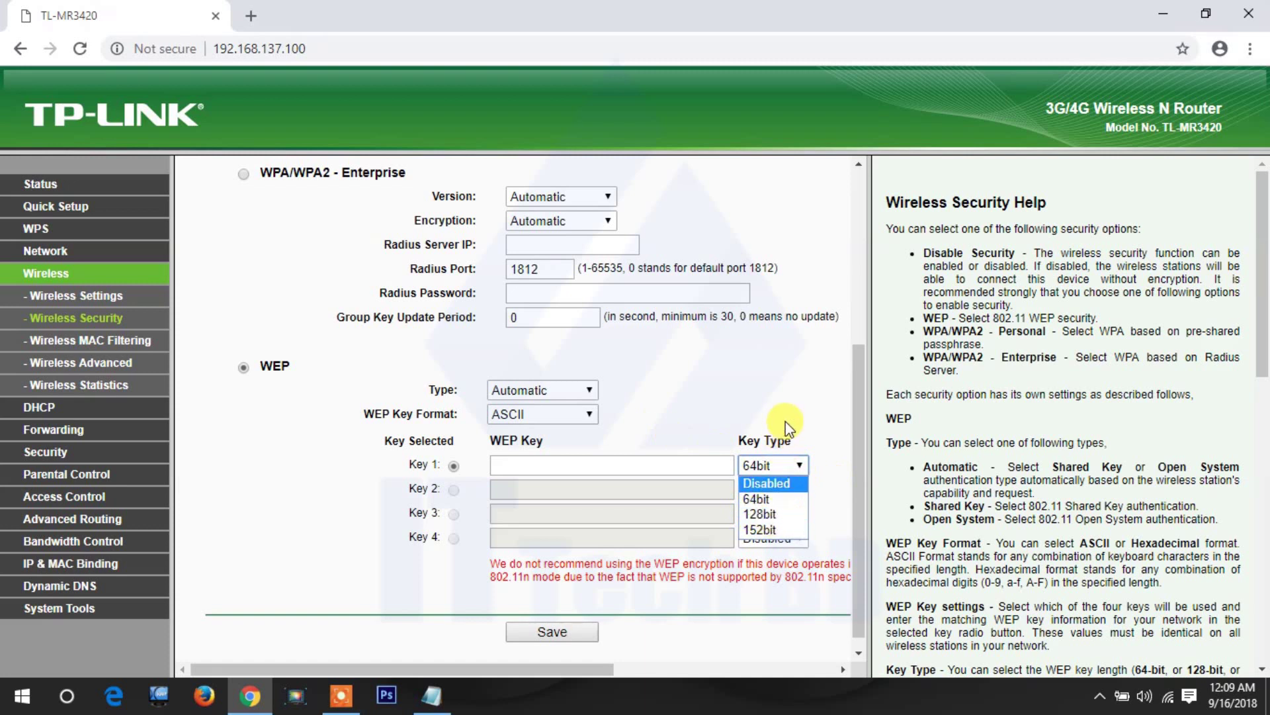
{"action": "left_click", "coordinate": [810, 375]}
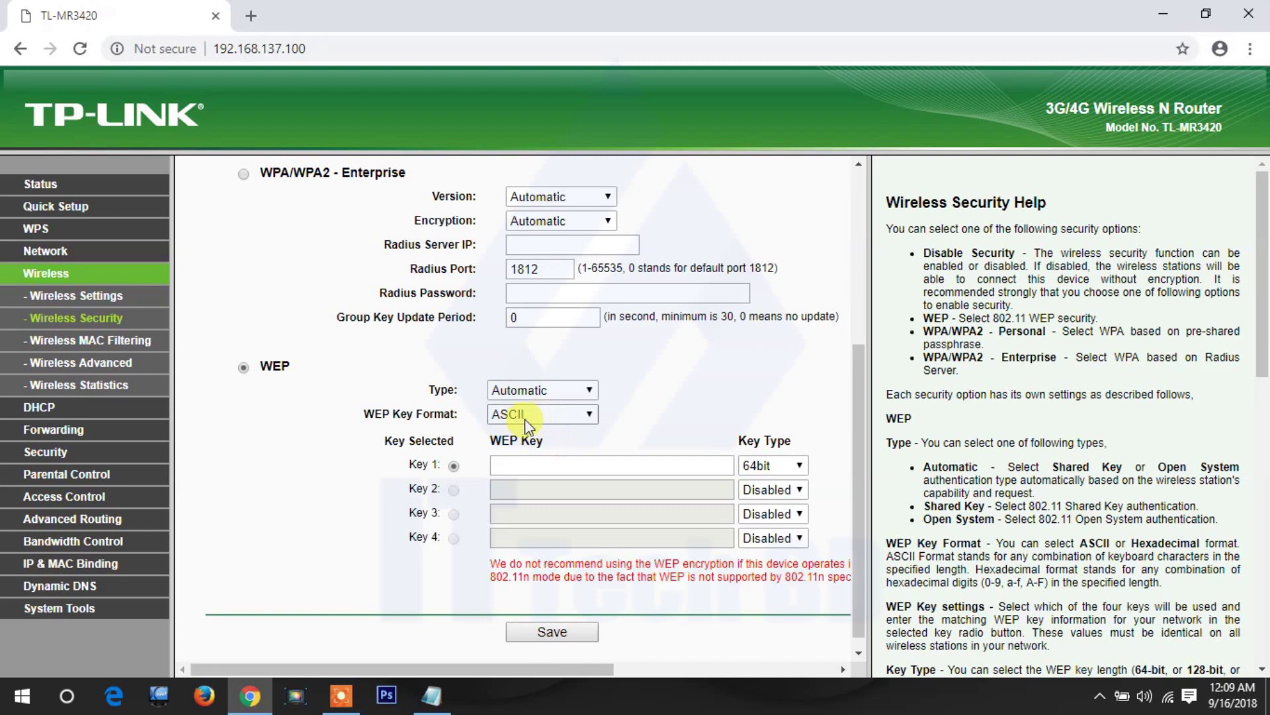
- Fill in Key 1's WEP key from the saved autofill suggestion
{"action": "left_click", "coordinate": [526, 465]}
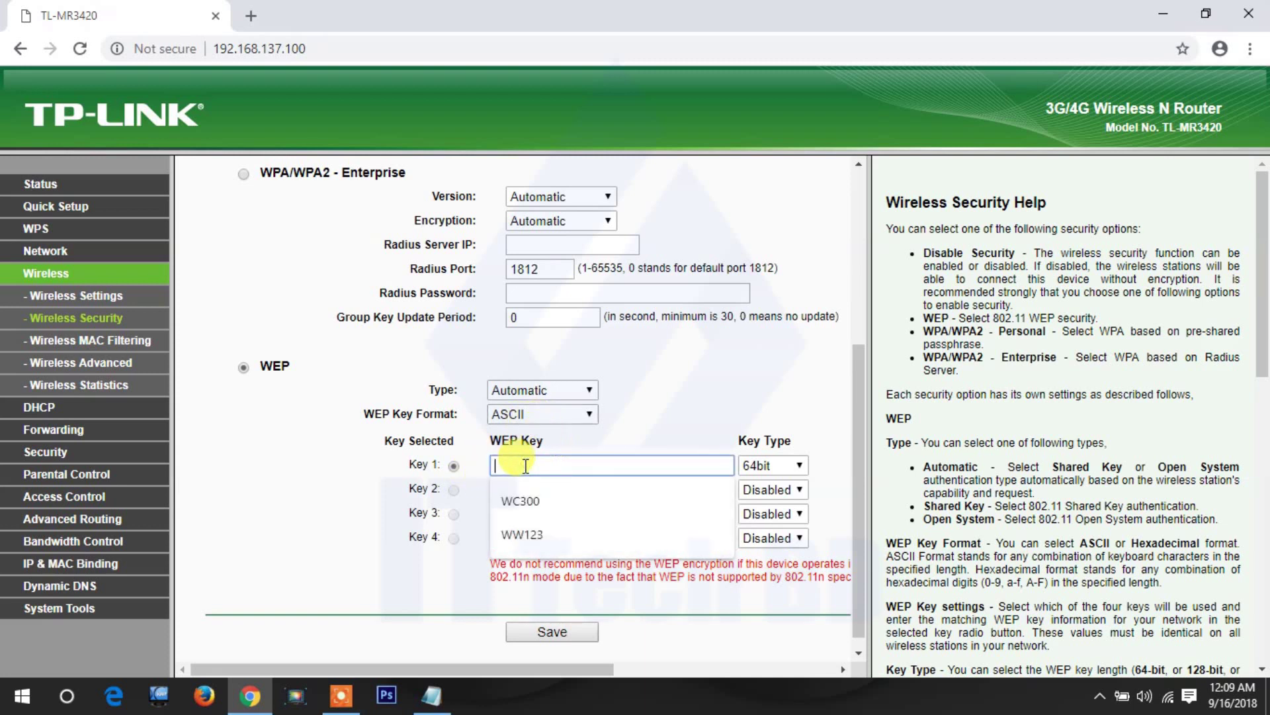
{"action": "left_click", "coordinate": [523, 535]}
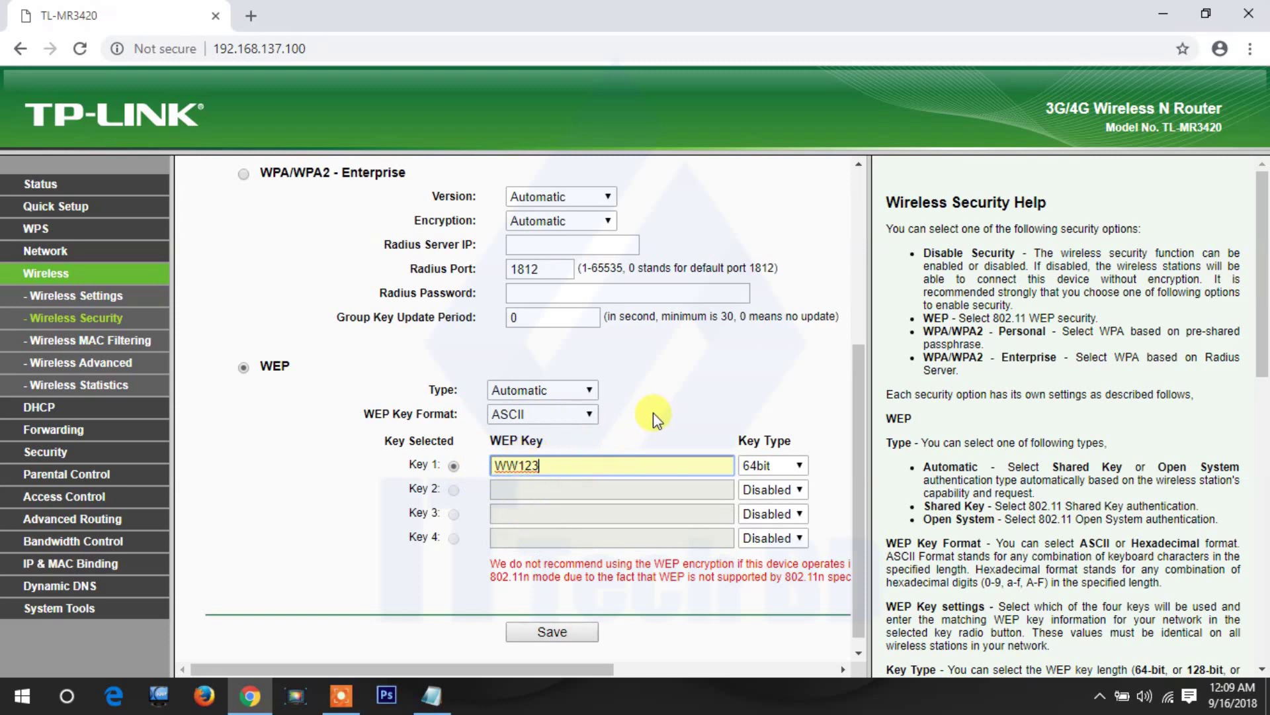
{"action": "scroll", "coordinate": [653, 412], "scroll_direction": "down", "scroll_amount": 1}
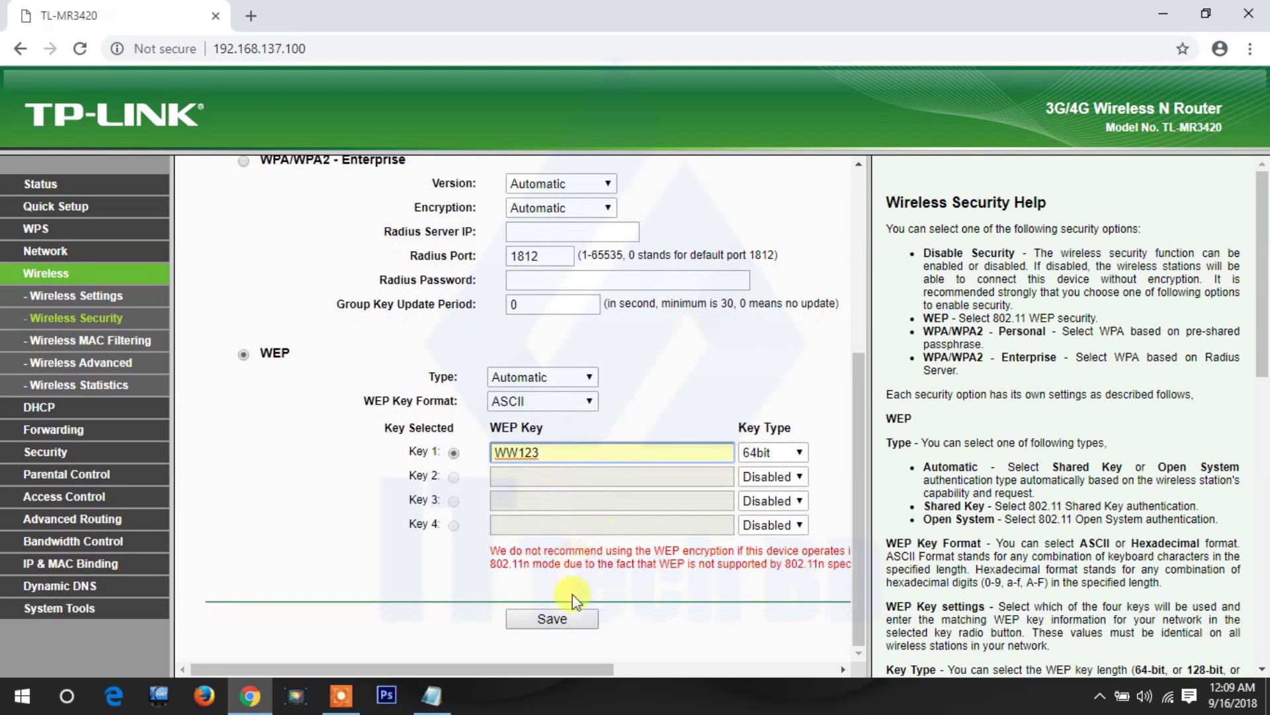
- Save the WEP security settings so the router applies them
{"action": "left_click", "coordinate": [552, 619]}
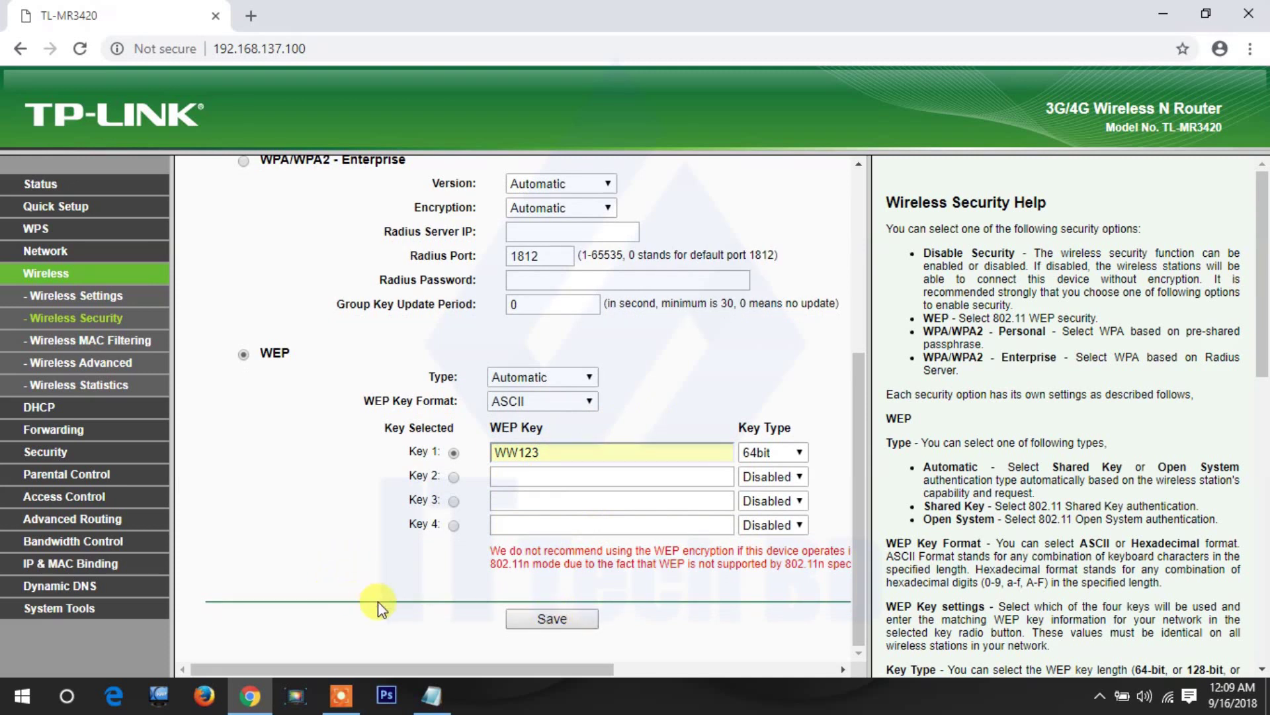
{"action": "left_click", "coordinate": [557, 616]}
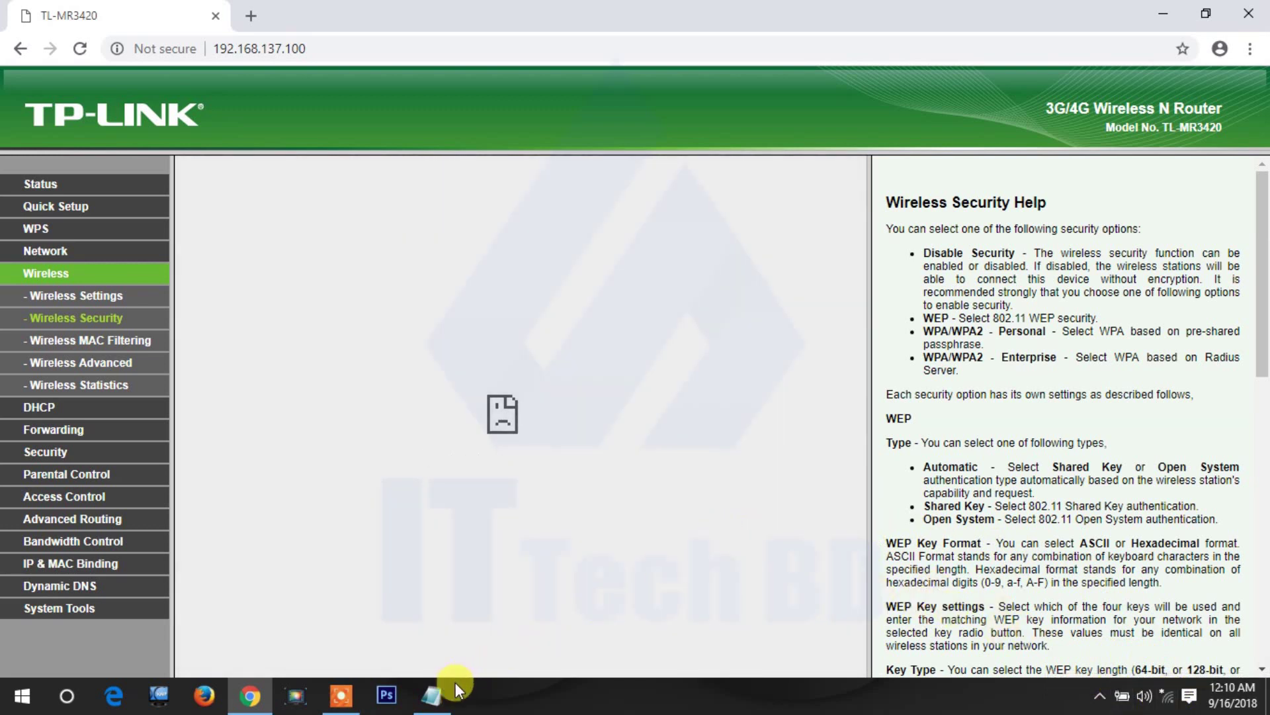
- Restore and re-minimise the Notepad note, then show the Windows Wi-Fi network list
{"action": "left_click", "coordinate": [432, 693]}
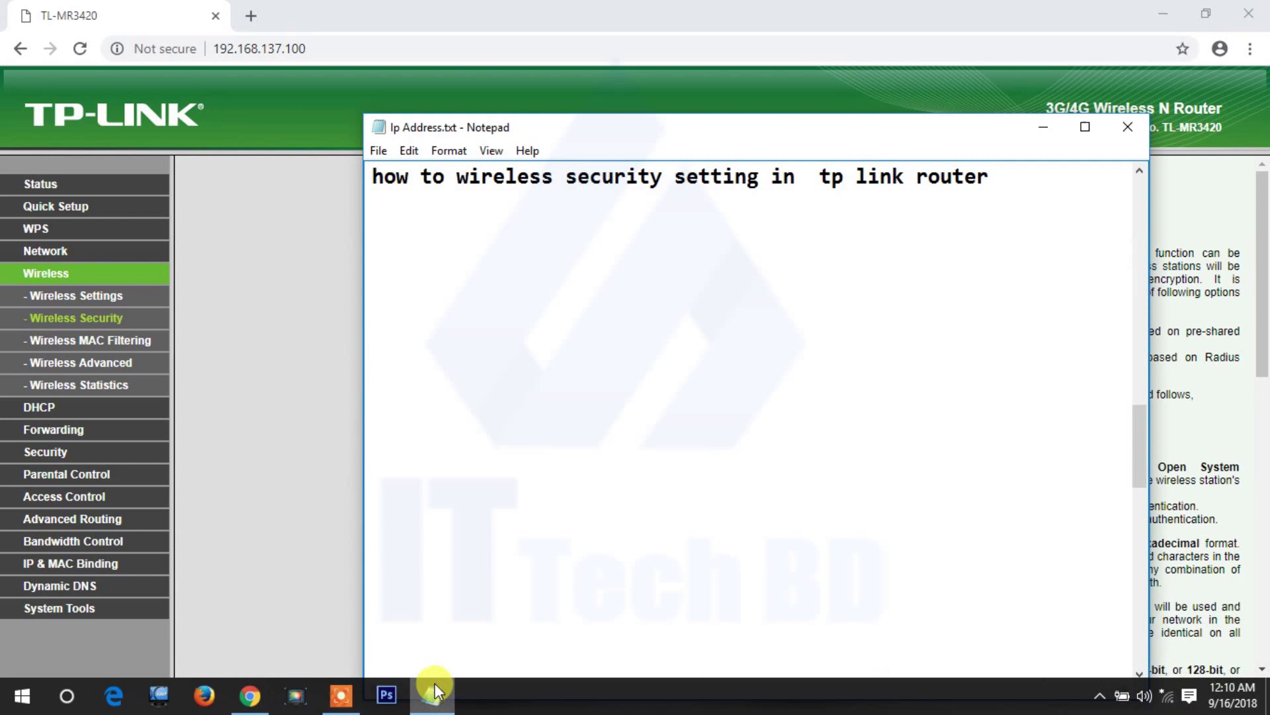
{"action": "left_click", "coordinate": [435, 682]}
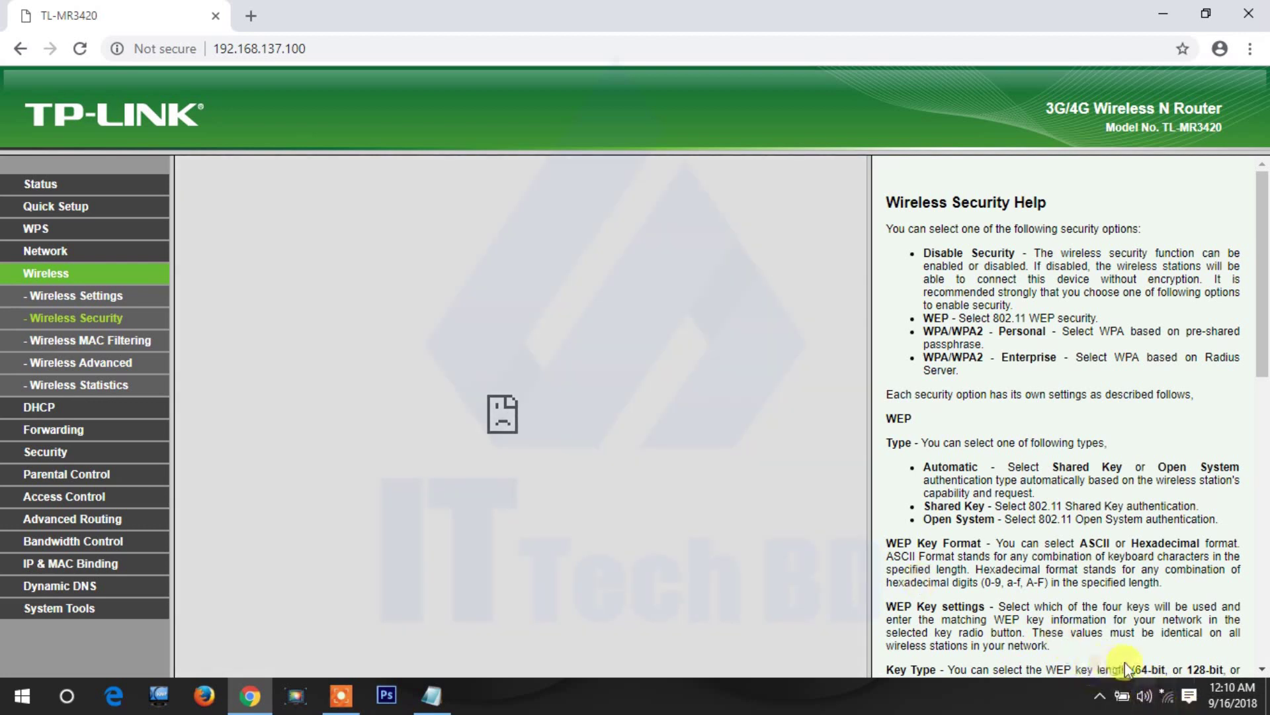
{"action": "left_click", "coordinate": [1167, 700]}
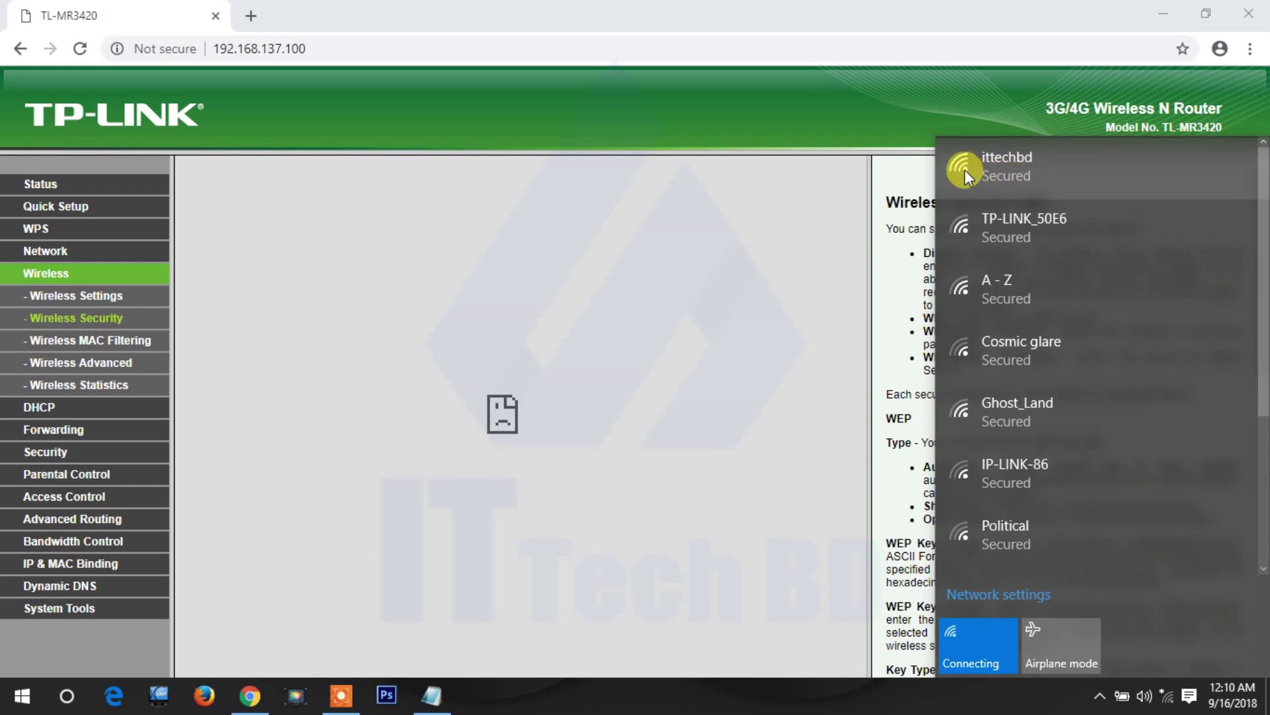
- Try connecting to ittechbd and dismiss the 'Can't connect' error
{"action": "left_click", "coordinate": [1008, 174]}
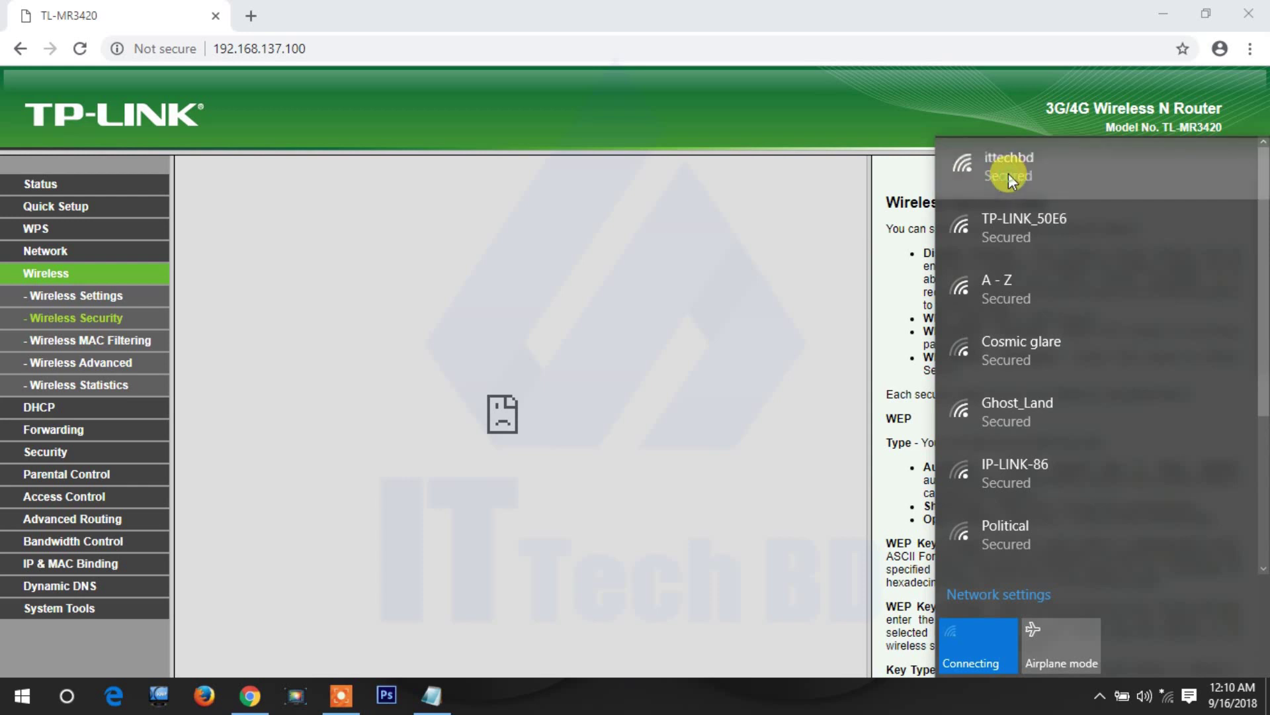
{"action": "left_click", "coordinate": [1190, 236]}
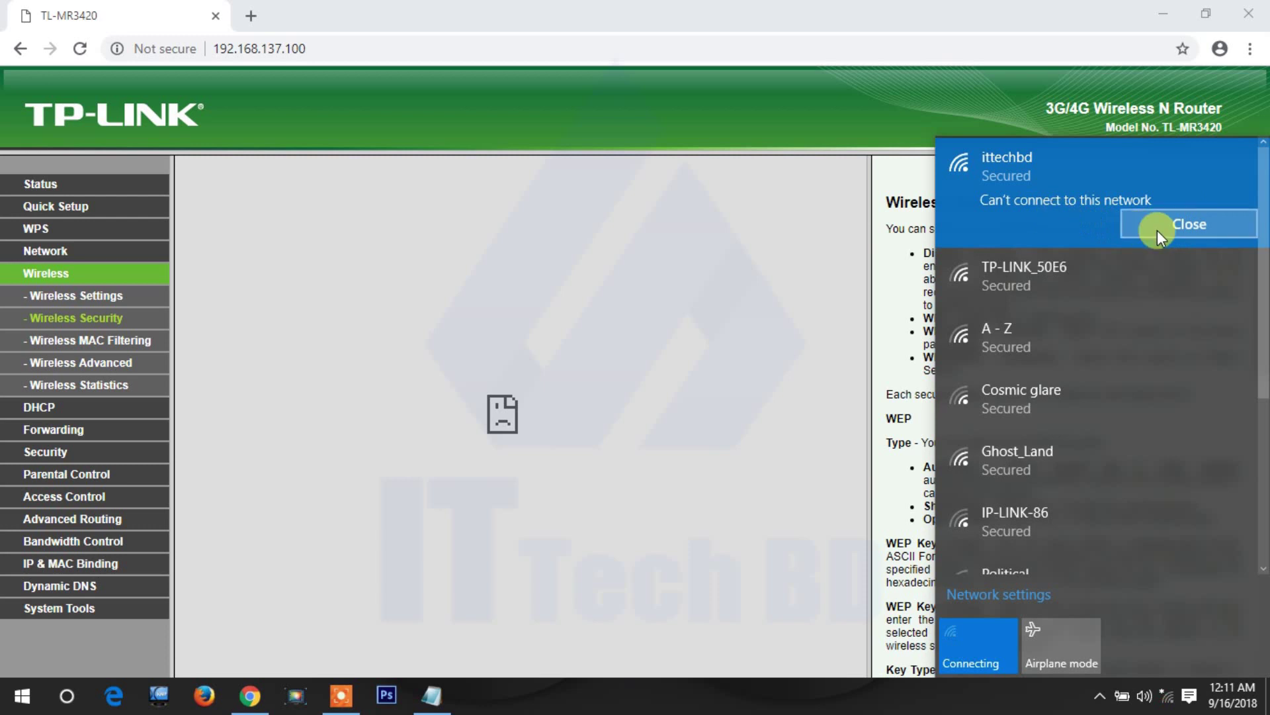
{"action": "left_click", "coordinate": [1170, 228]}
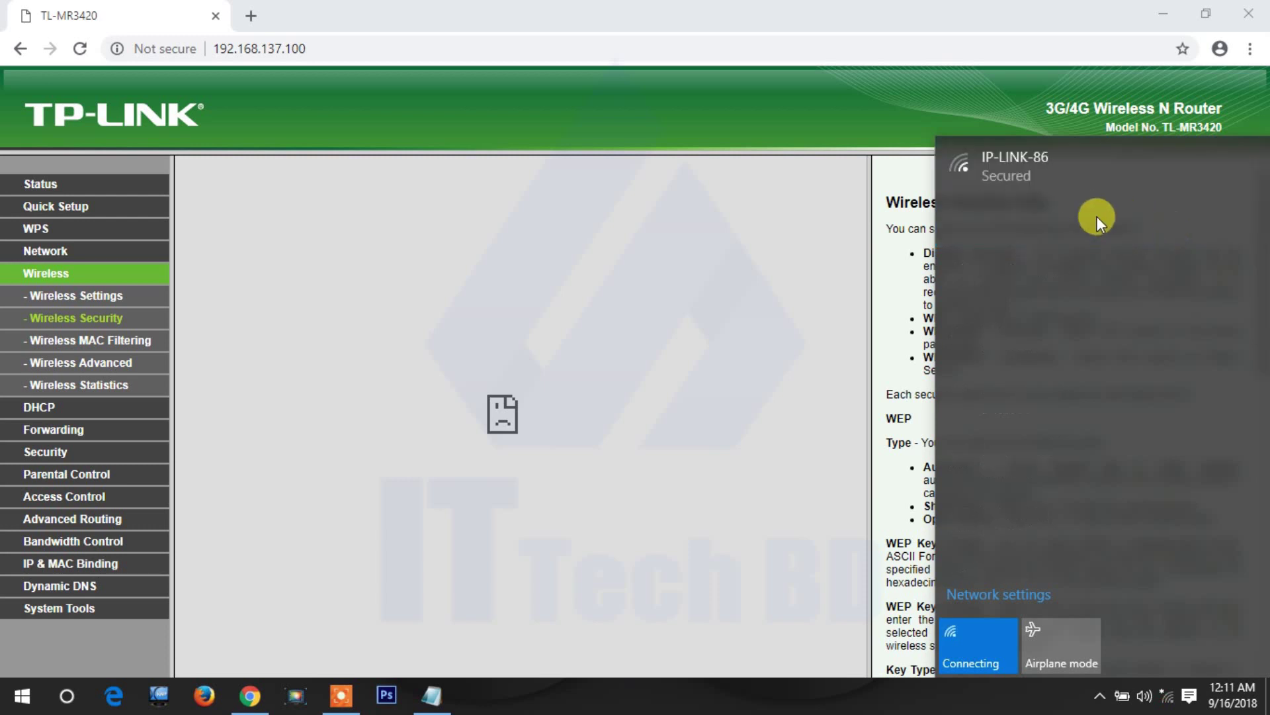
- Close the Wi-Fi network list after toggling it open and shut several times
{"action": "left_click", "coordinate": [1167, 696]}
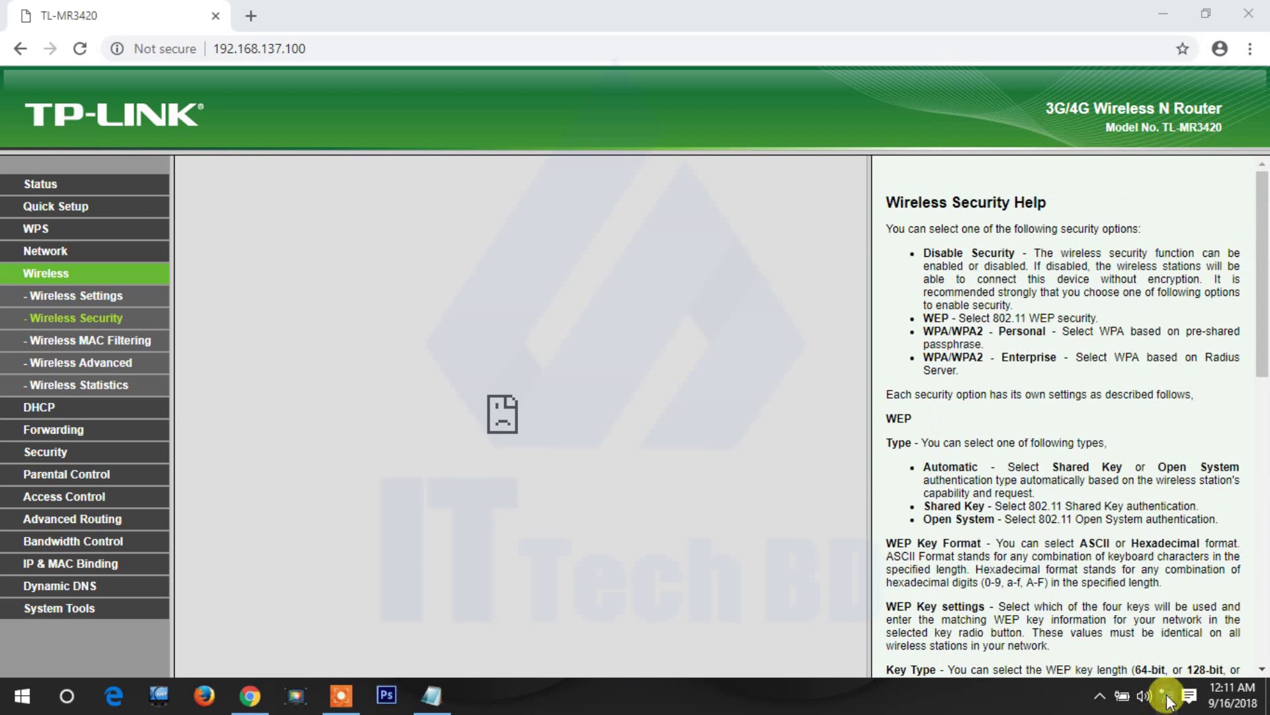
{"action": "left_click", "coordinate": [1167, 697]}
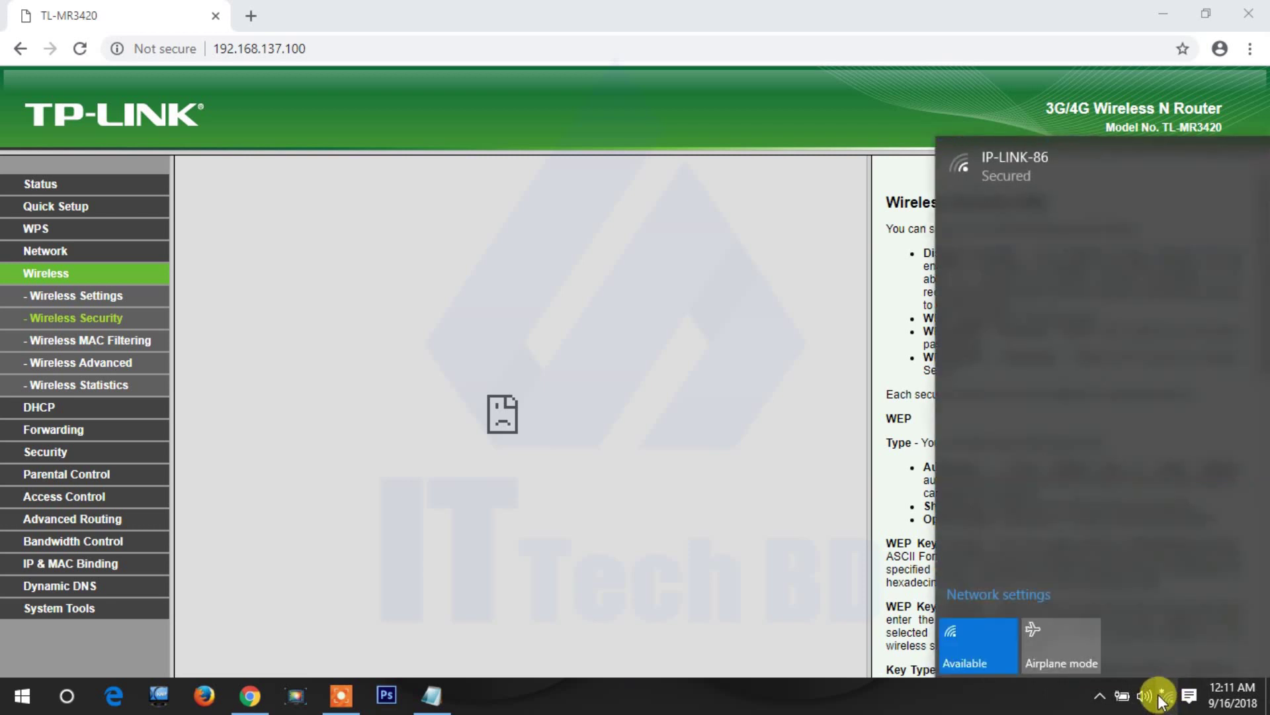
{"action": "left_click", "coordinate": [1161, 700]}
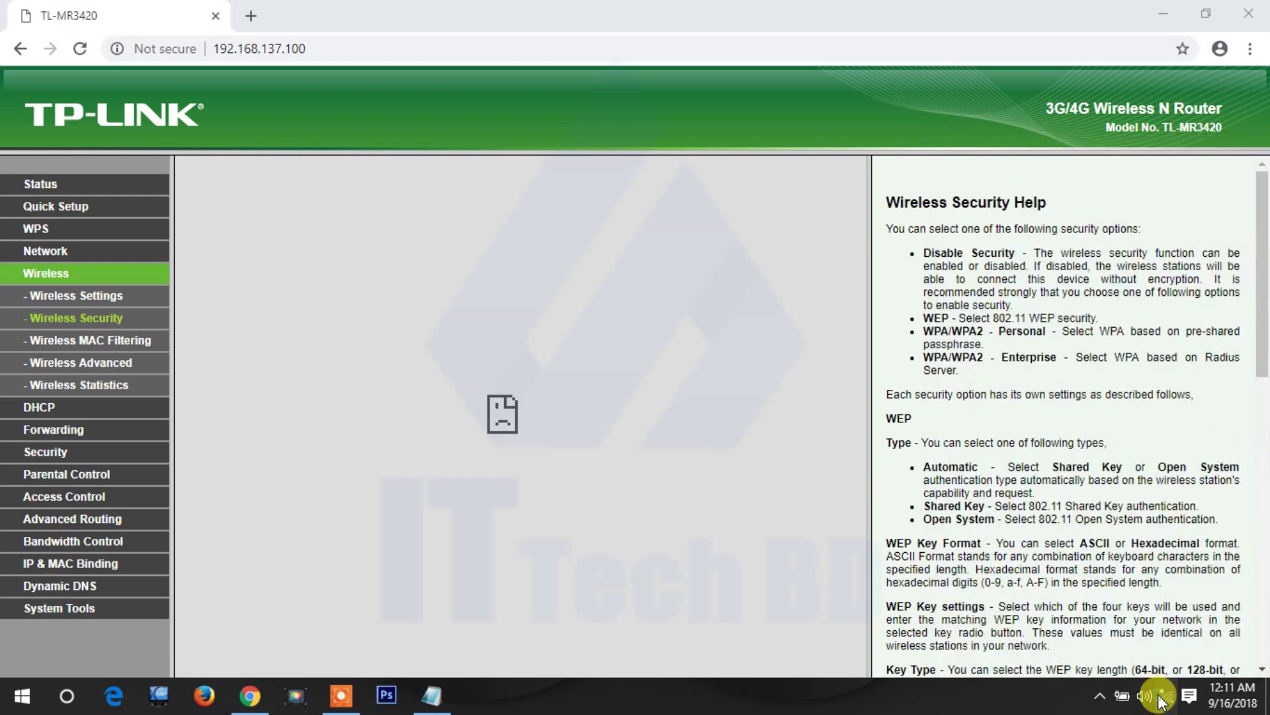
{"action": "left_click", "coordinate": [1165, 700]}
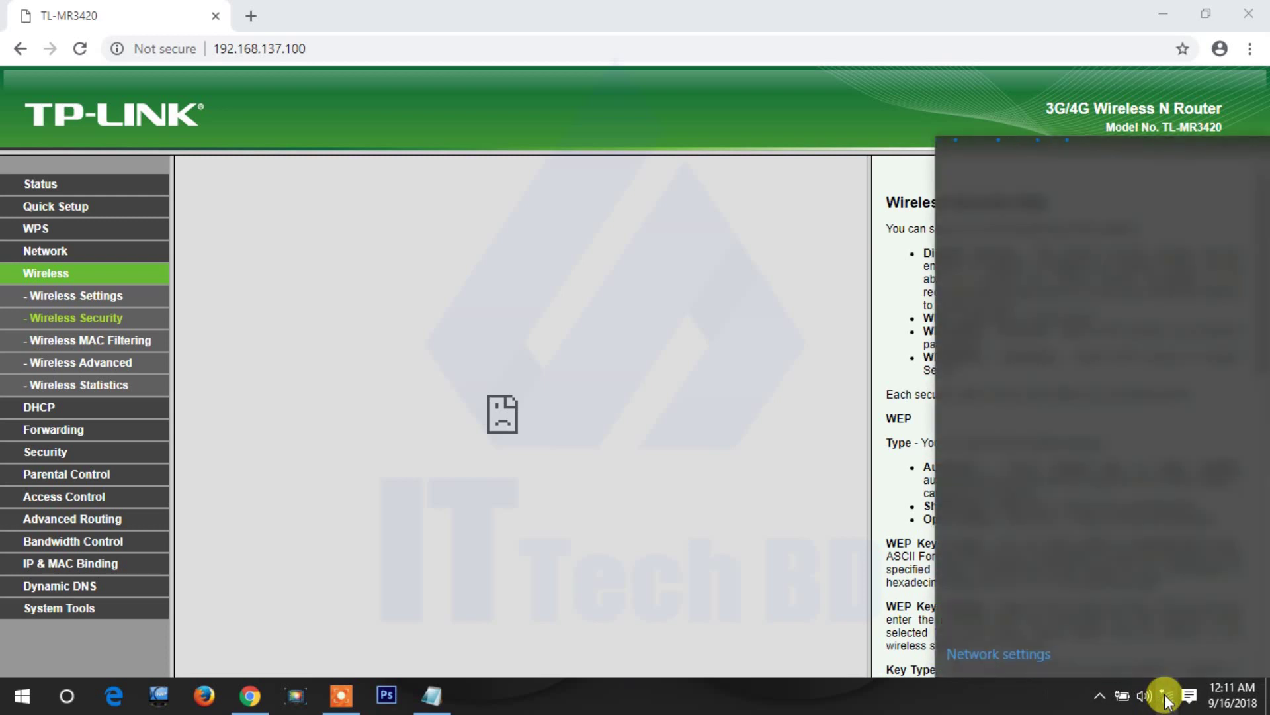
{"action": "left_click", "coordinate": [1166, 702]}
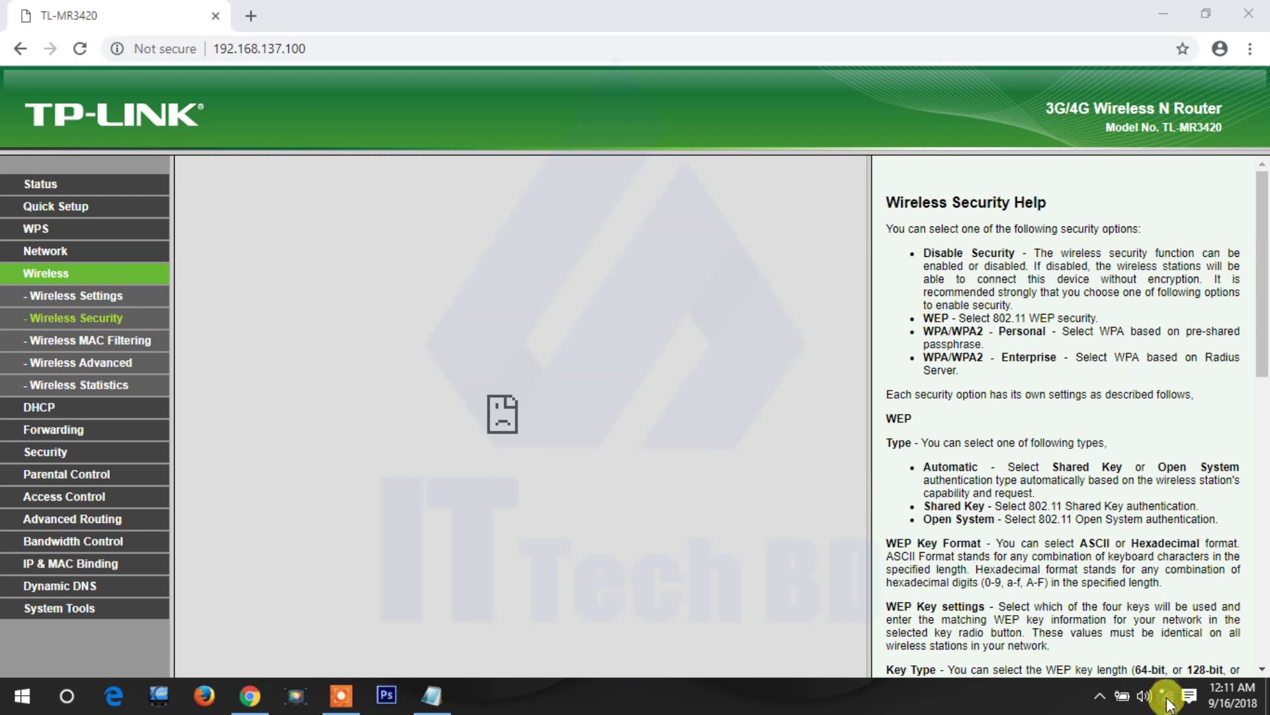
{"action": "left_click", "coordinate": [1167, 701]}
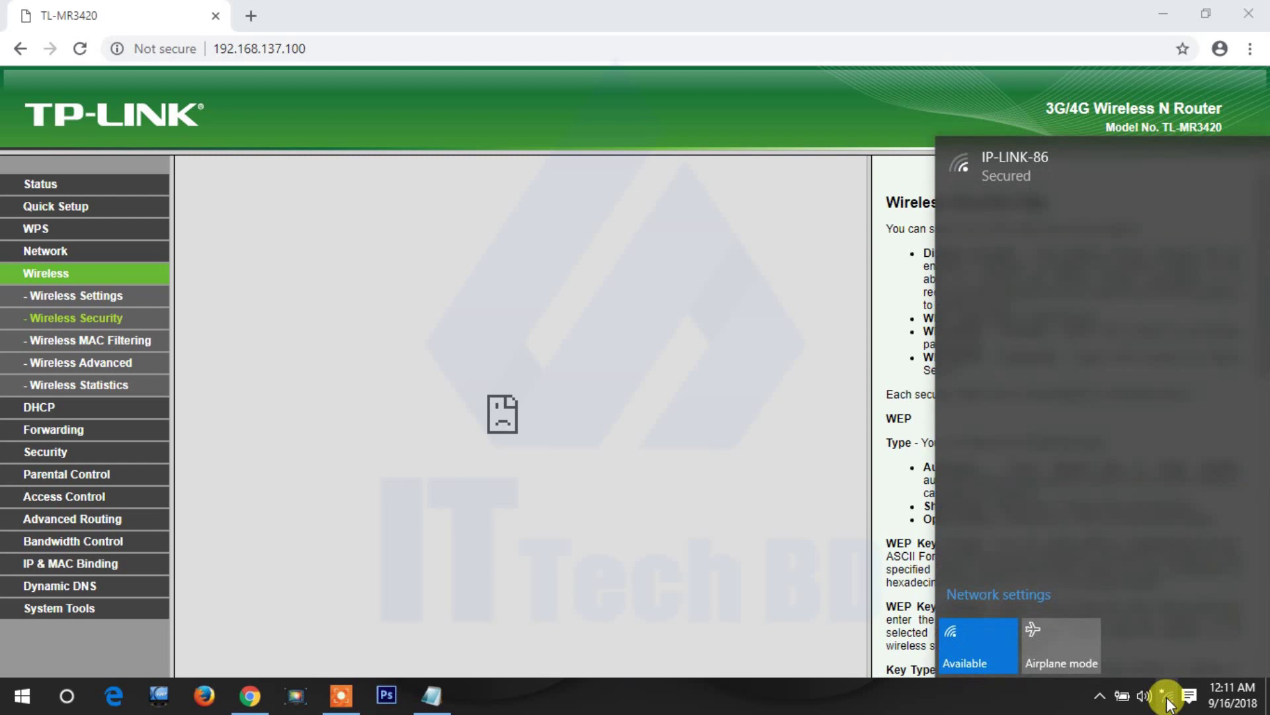
{"action": "left_click", "coordinate": [776, 546]}
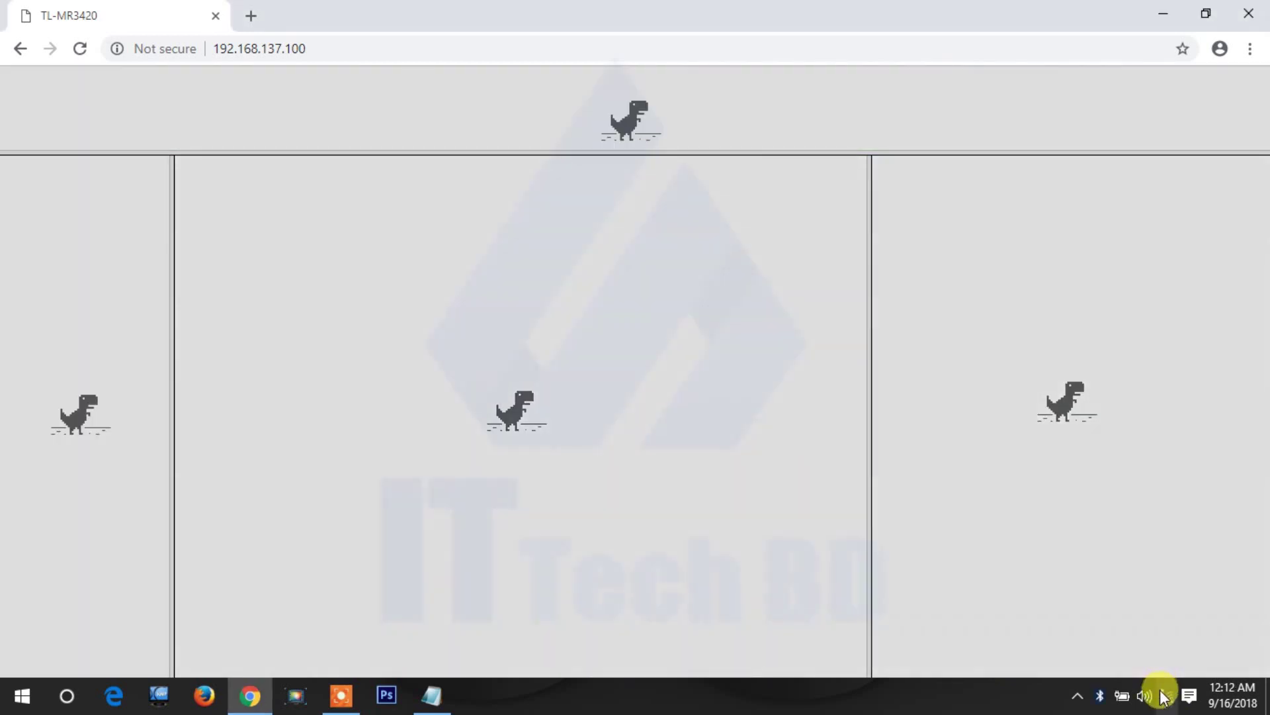
- Connect to ittechbd by entering the new WEP security key
{"action": "left_click", "coordinate": [1165, 697]}
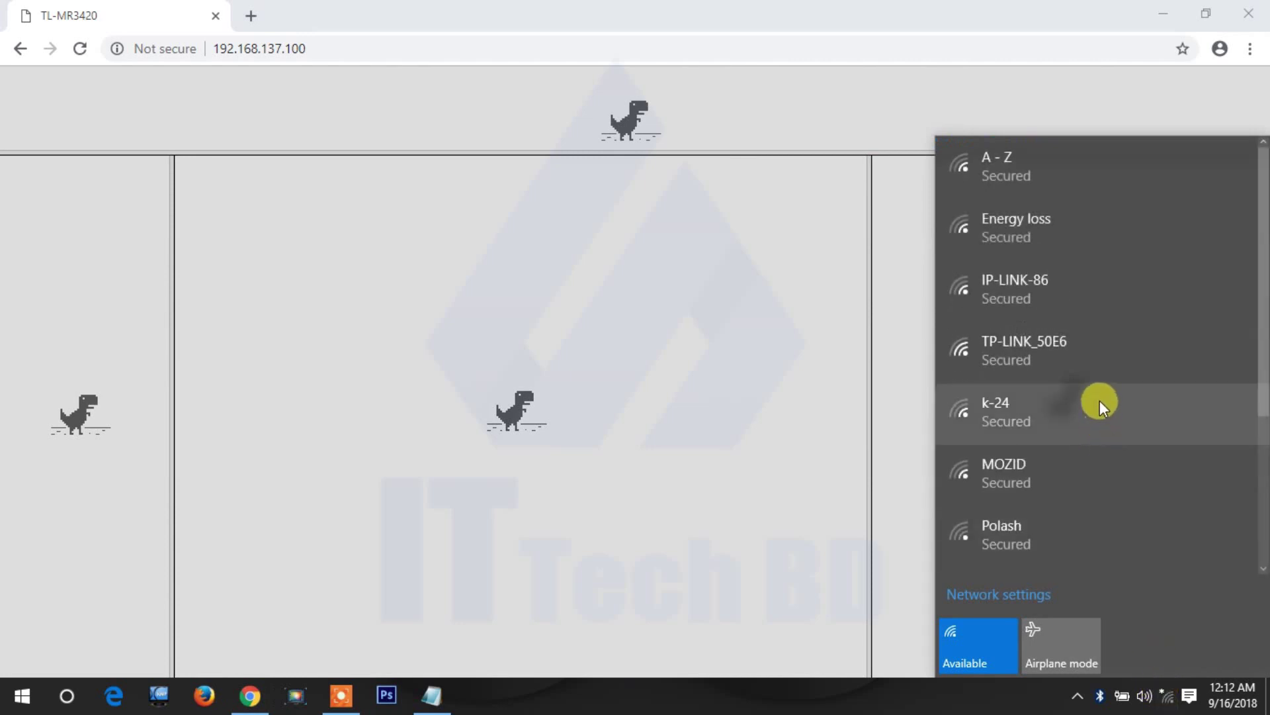
{"action": "scroll", "coordinate": [1100, 400], "scroll_direction": "down", "scroll_amount": 4}
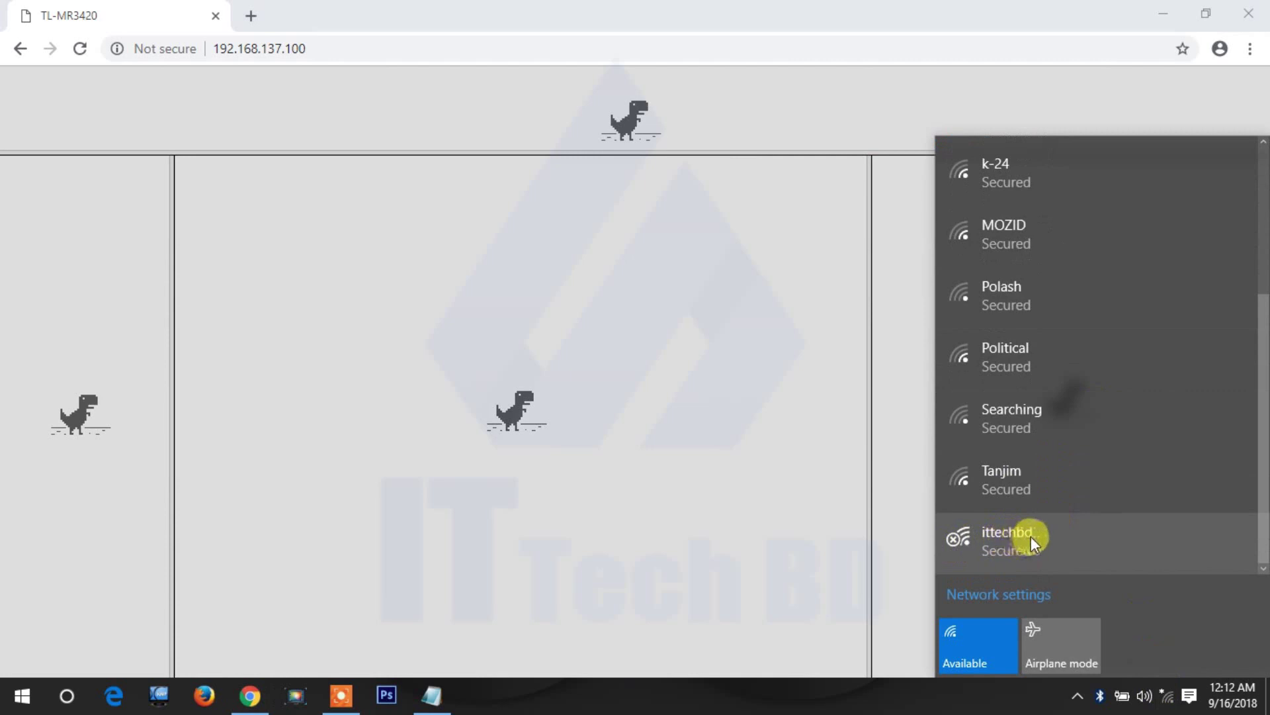
{"action": "left_click", "coordinate": [1007, 542]}
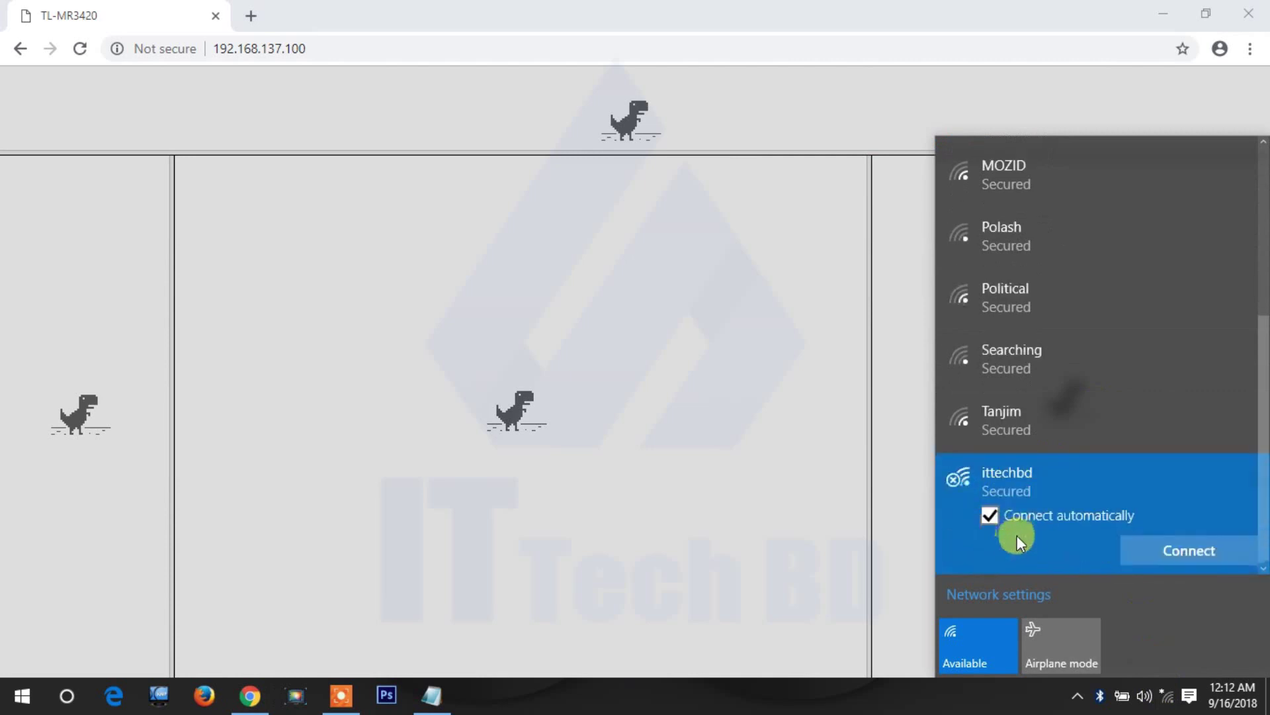
{"action": "left_click", "coordinate": [1189, 551]}
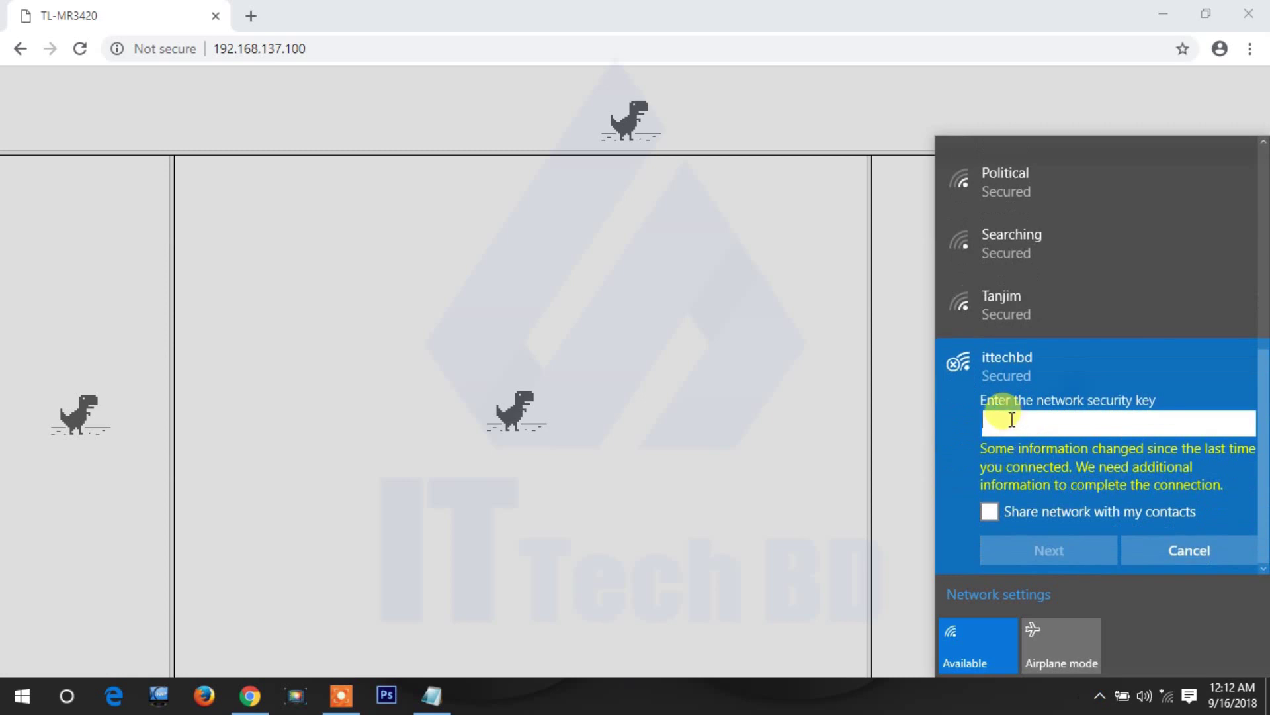
{"action": "left_click", "coordinate": [1012, 419]}
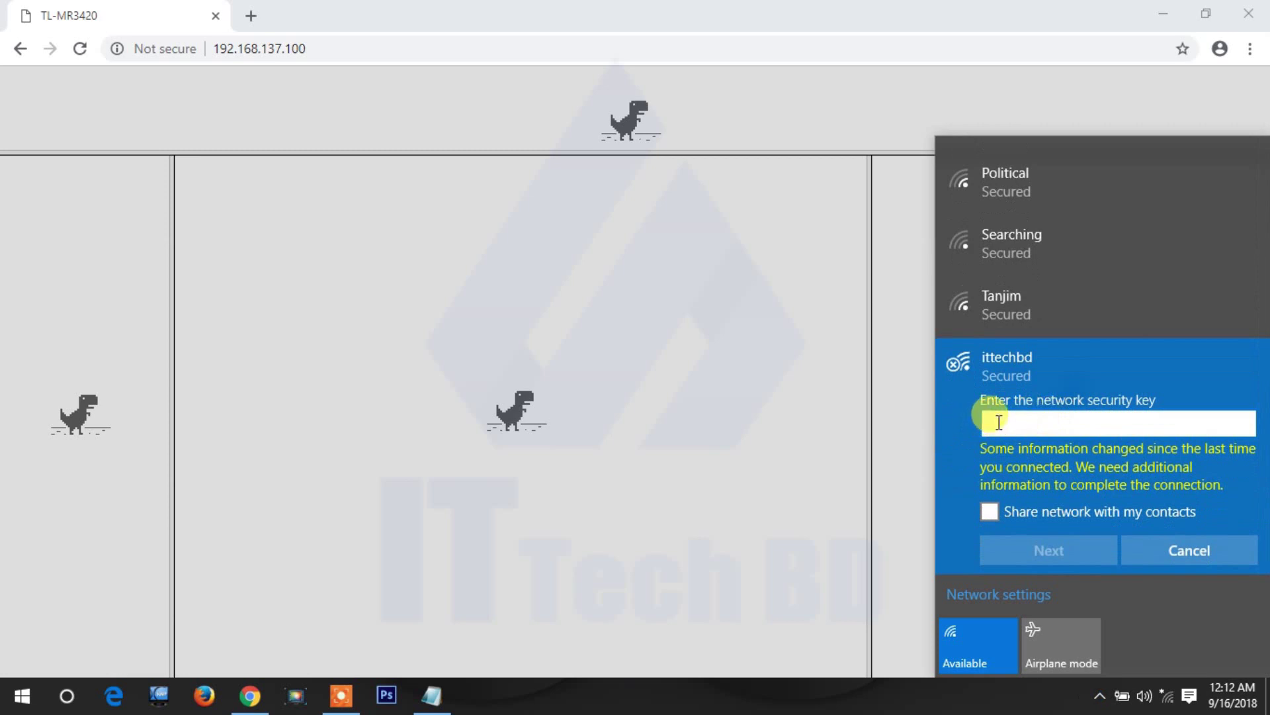
{"action": "type", "text": "12345"}
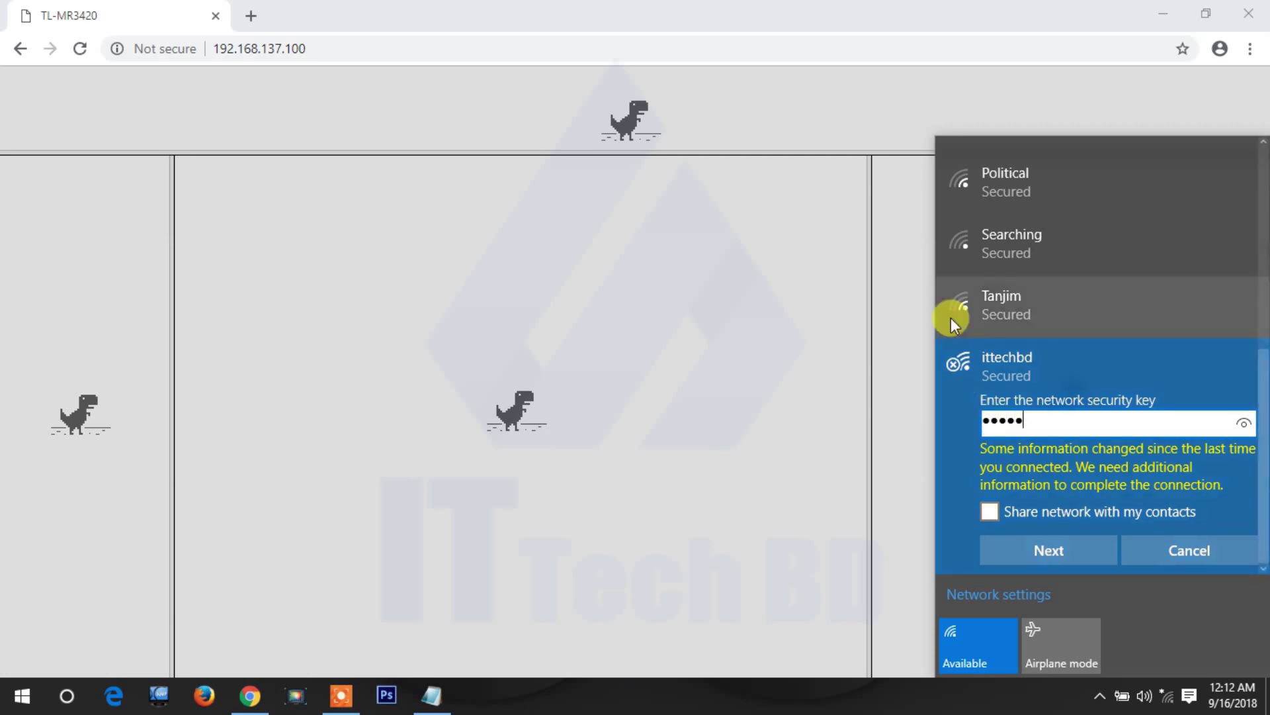
{"action": "left_click", "coordinate": [1047, 550]}
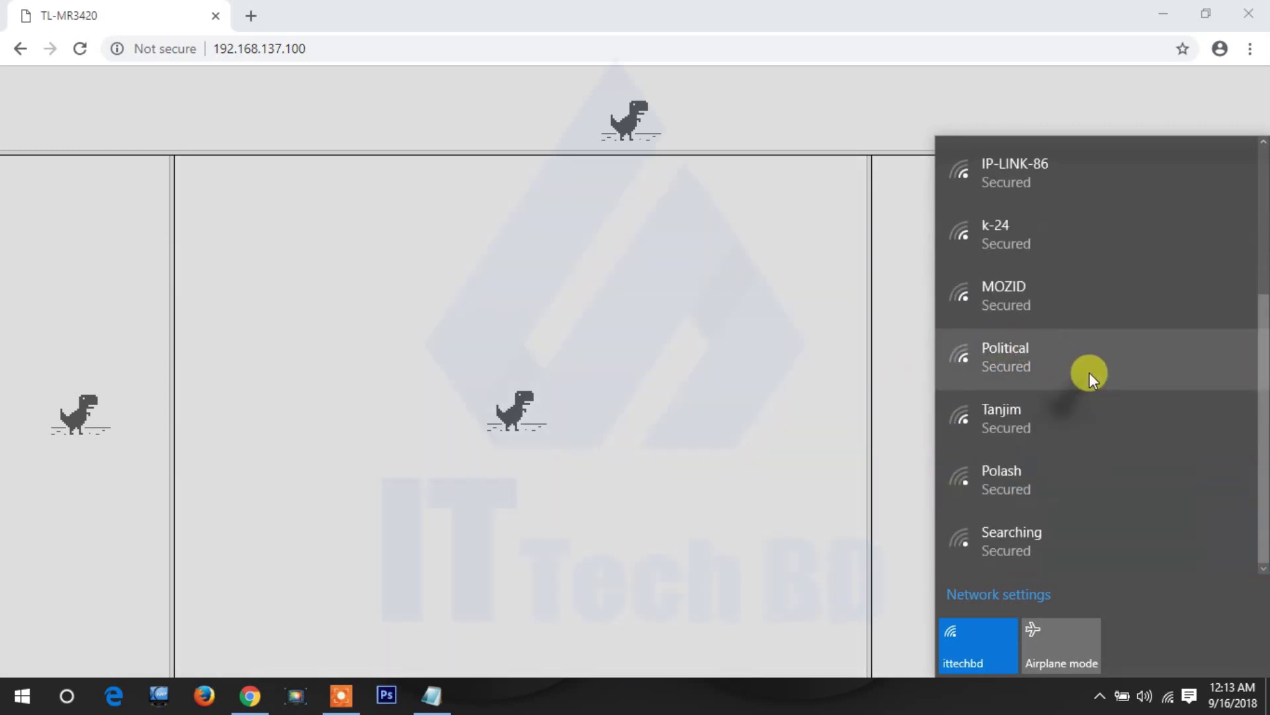
{"action": "scroll", "coordinate": [1090, 371], "scroll_direction": "up", "scroll_amount": 4}
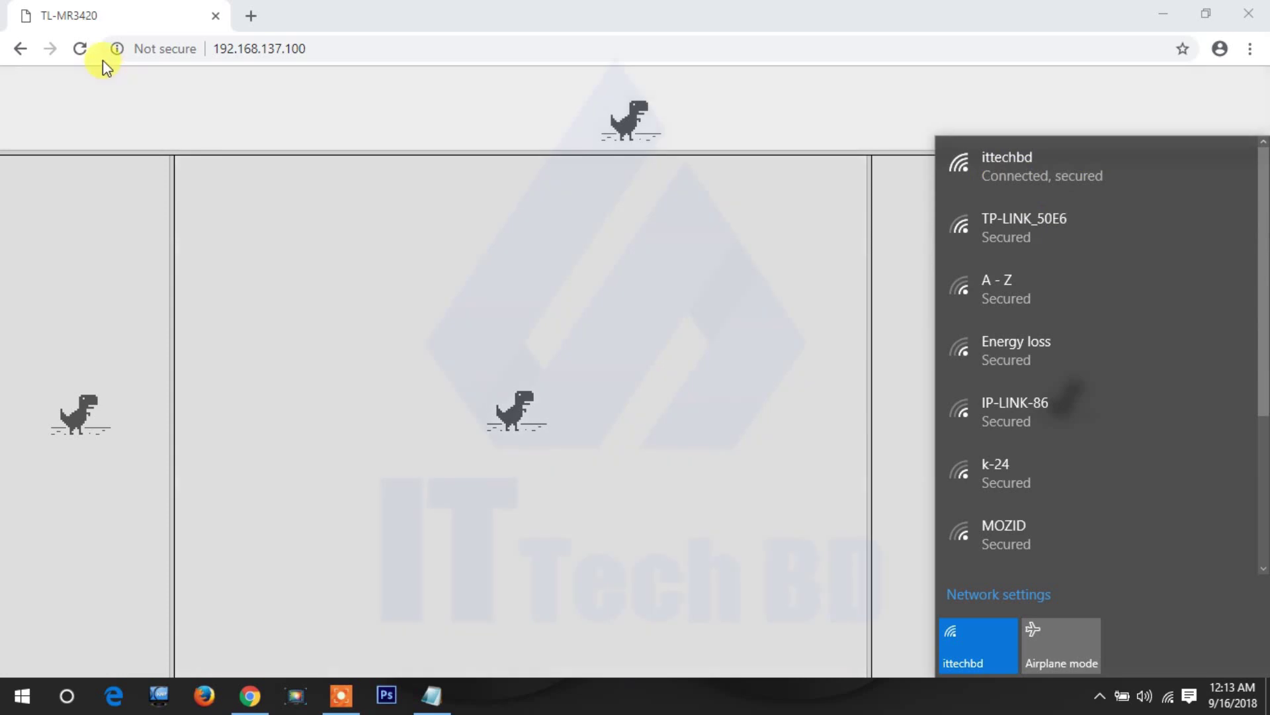
- Reload the router admin and sign back in, briefly restoring then minimising Notepad
{"action": "left_click", "coordinate": [81, 48]}
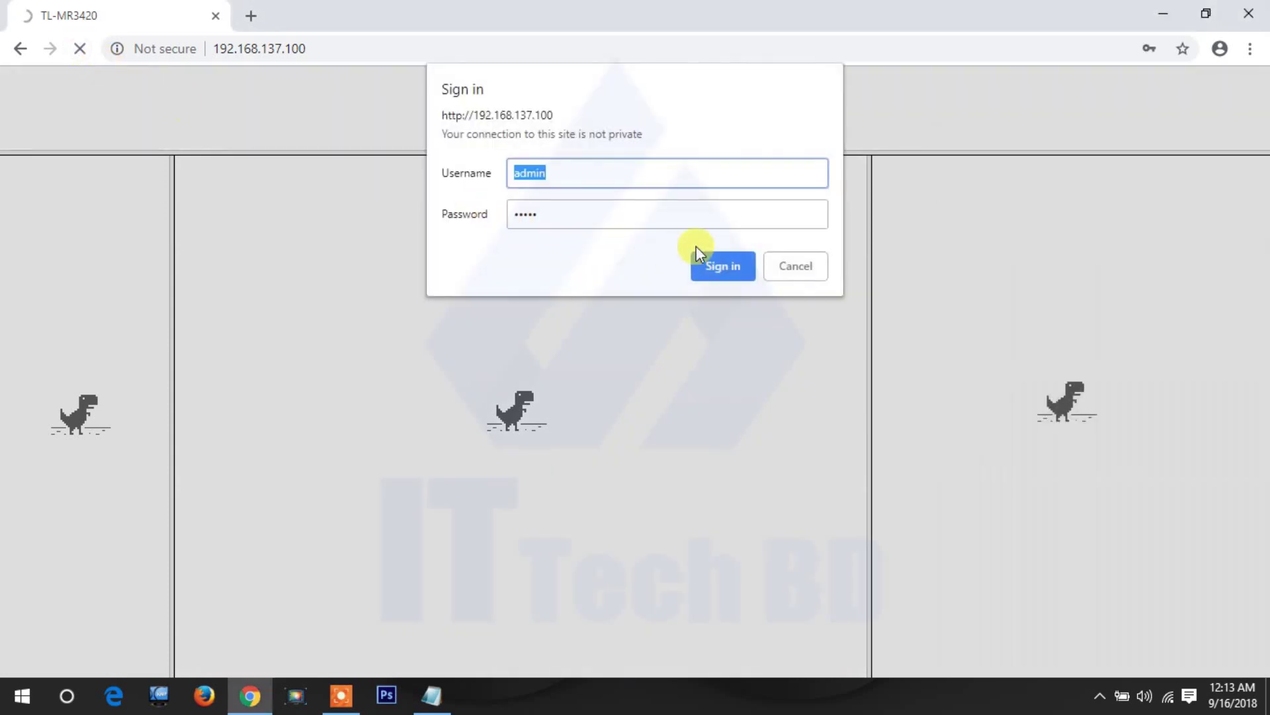
{"action": "left_click", "coordinate": [723, 270]}
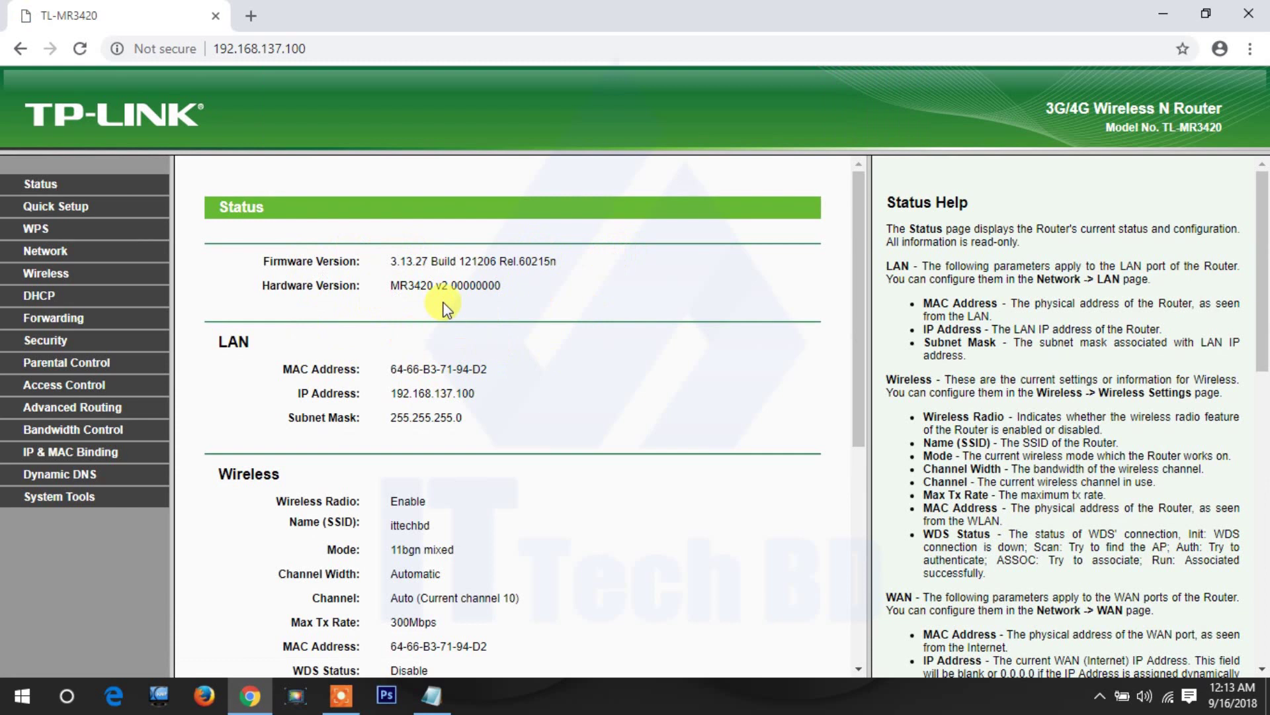
{"action": "left_click", "coordinate": [431, 694]}
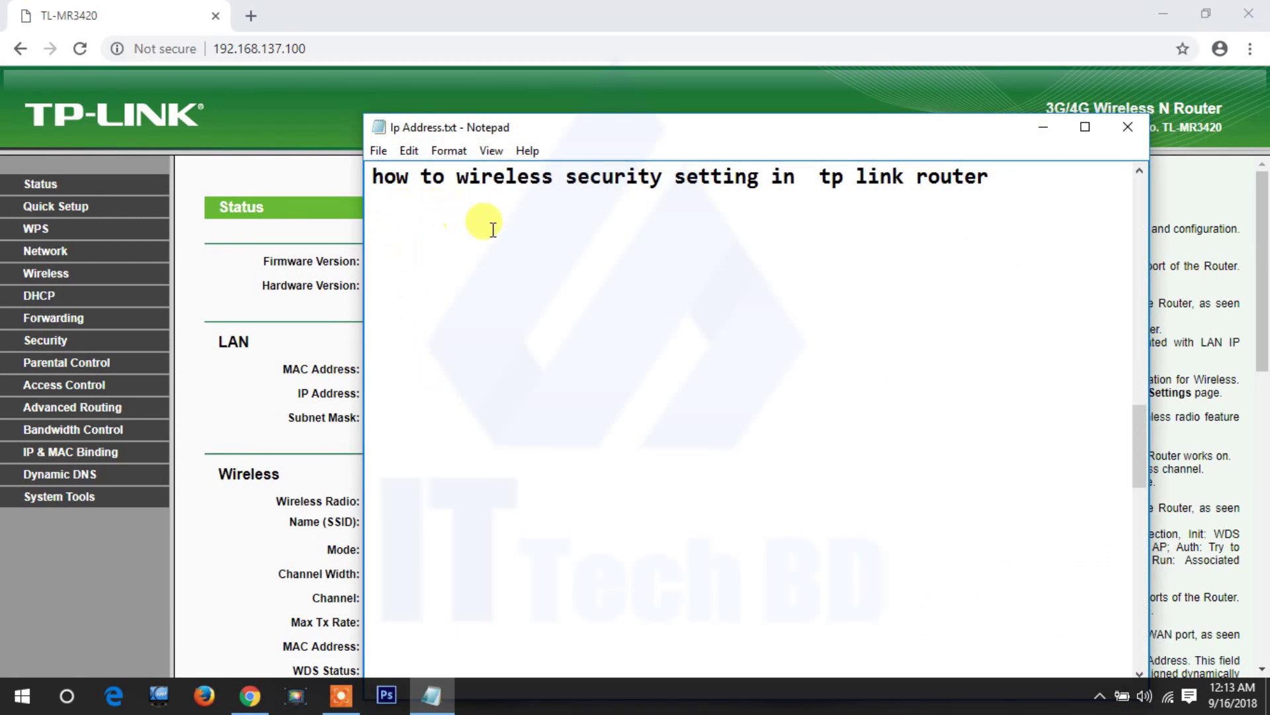
{"action": "left_click", "coordinate": [1043, 127]}
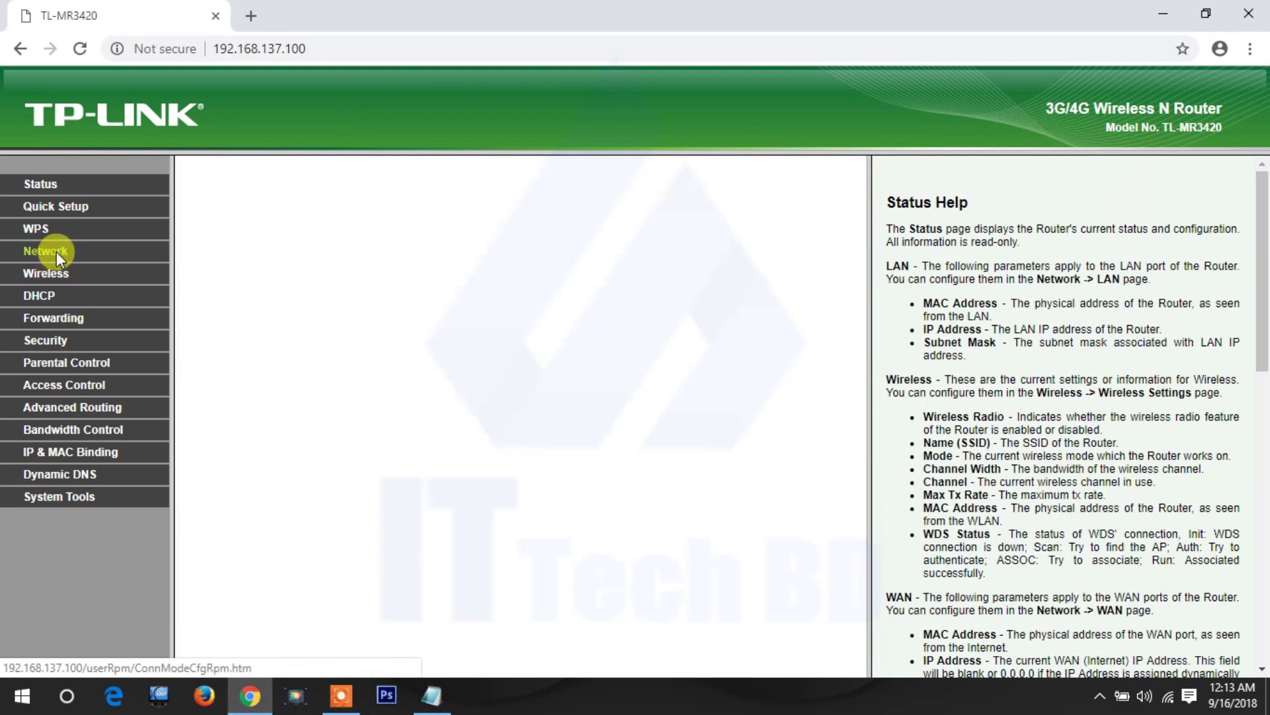
- Open Wireless MAC Filtering, view the Add New entry form, and go back without adding
{"action": "left_click", "coordinate": [58, 276]}
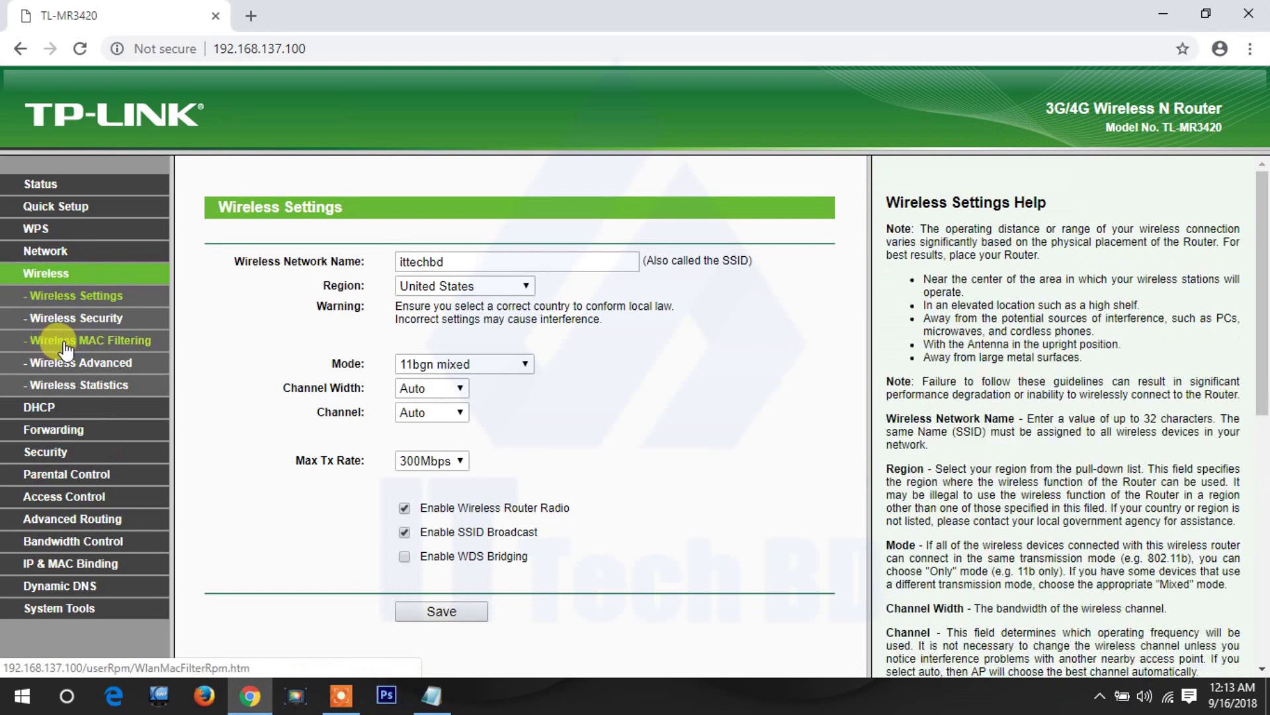
{"action": "left_click", "coordinate": [88, 343]}
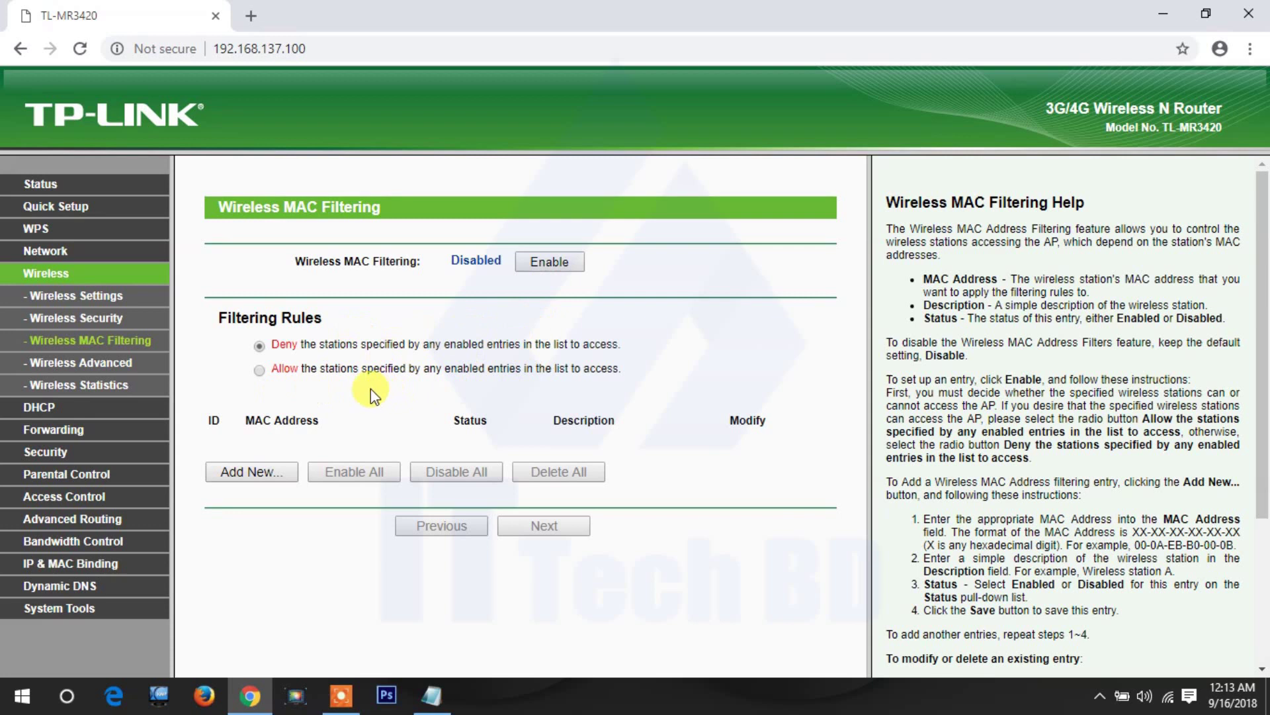
{"action": "left_click", "coordinate": [252, 472]}
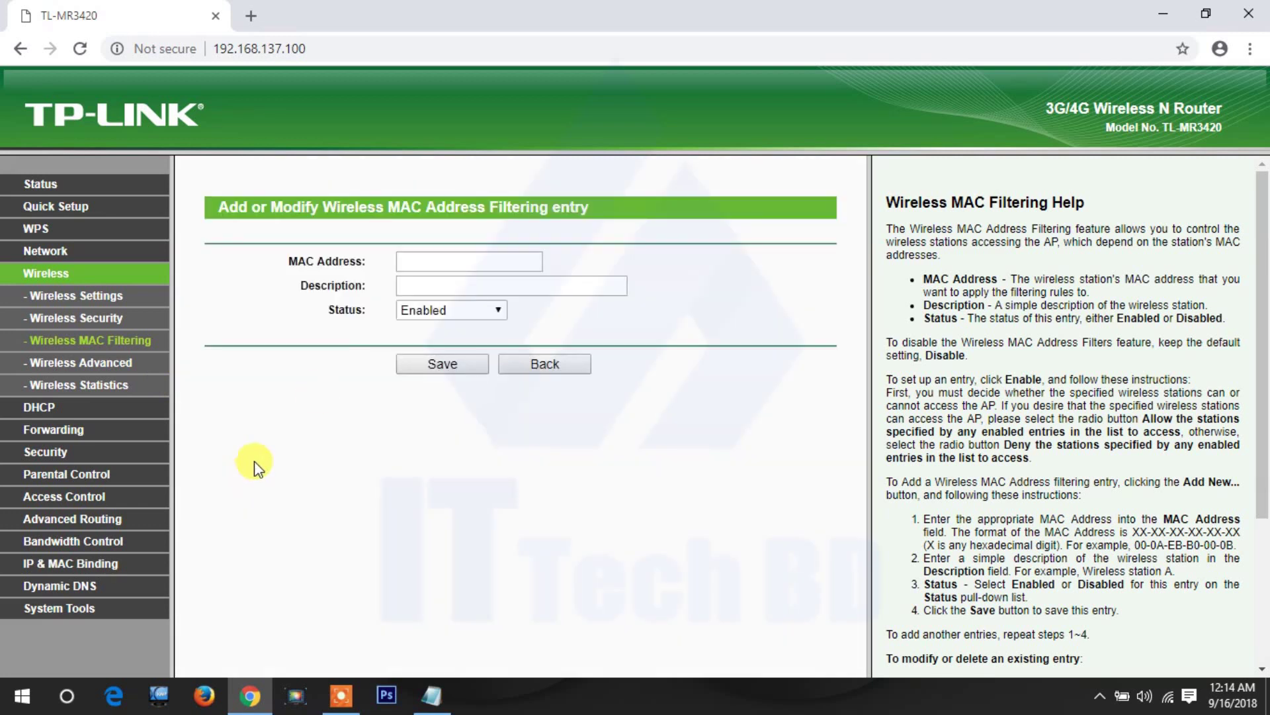
{"action": "left_click", "coordinate": [434, 263]}
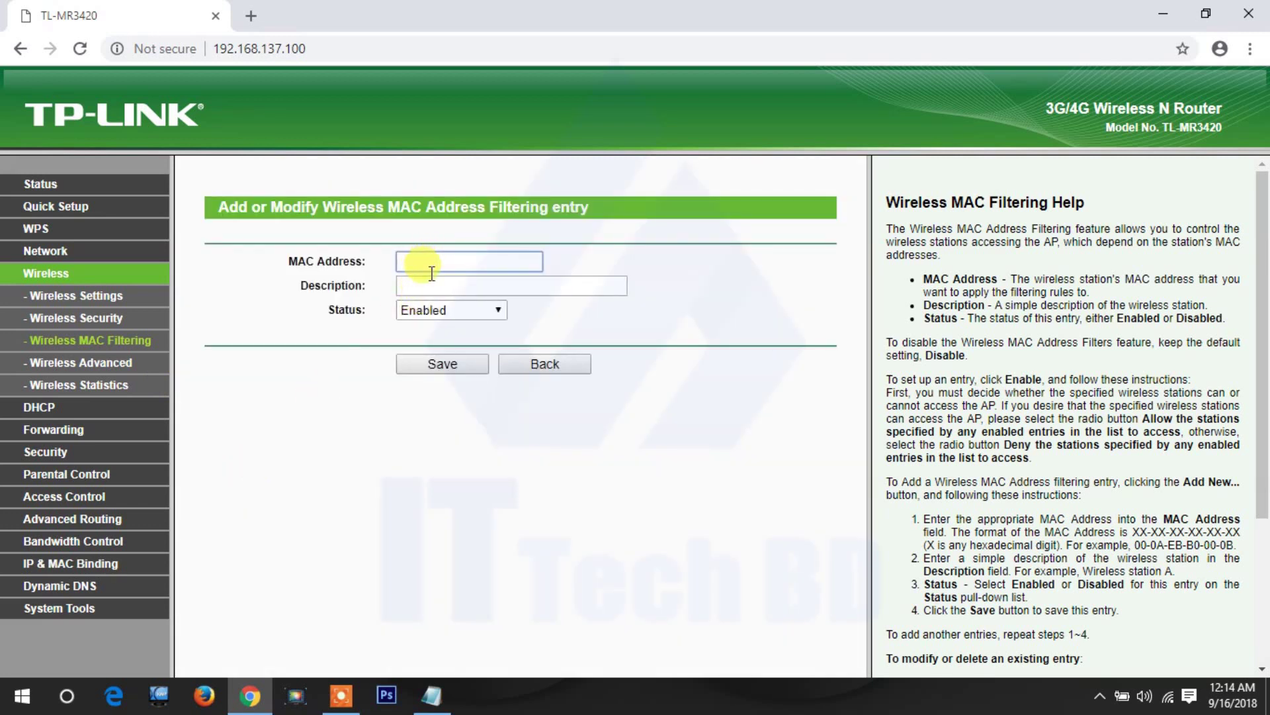
{"action": "left_click", "coordinate": [536, 364]}
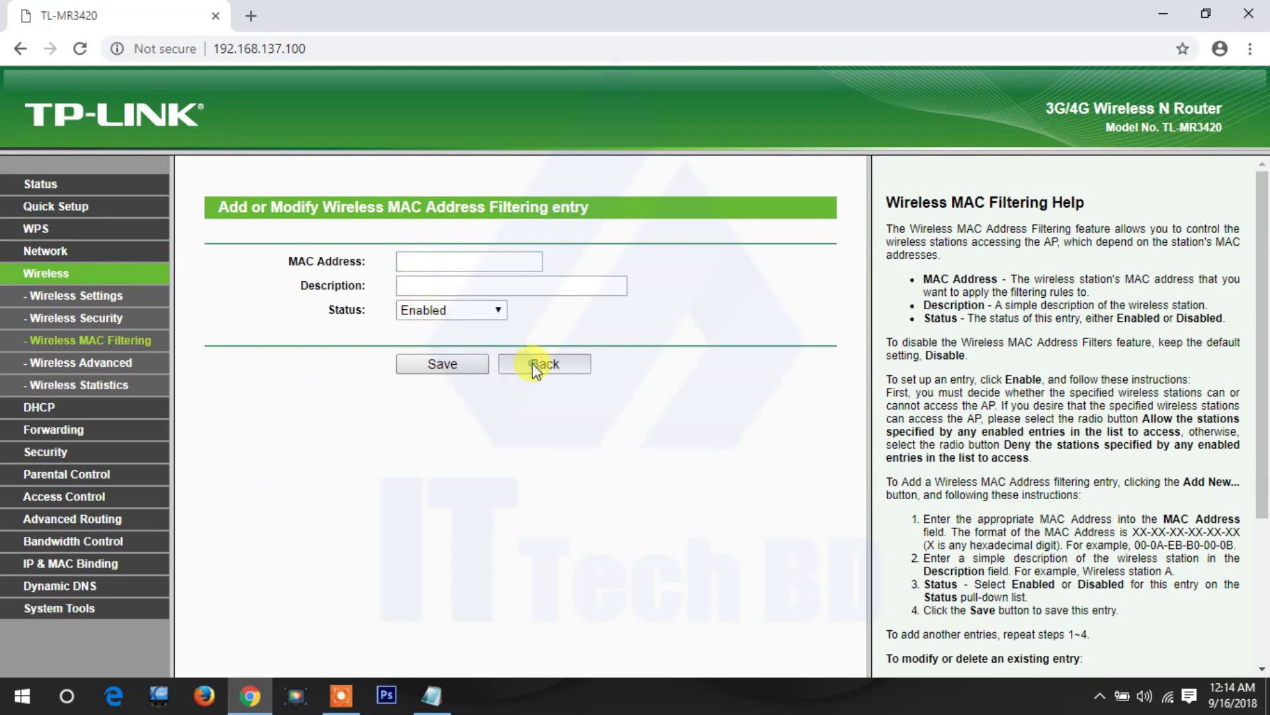
- Check the Wireless Advanced settings, then view Wireless Statistics listing the one connected station
{"action": "left_click", "coordinate": [106, 366]}
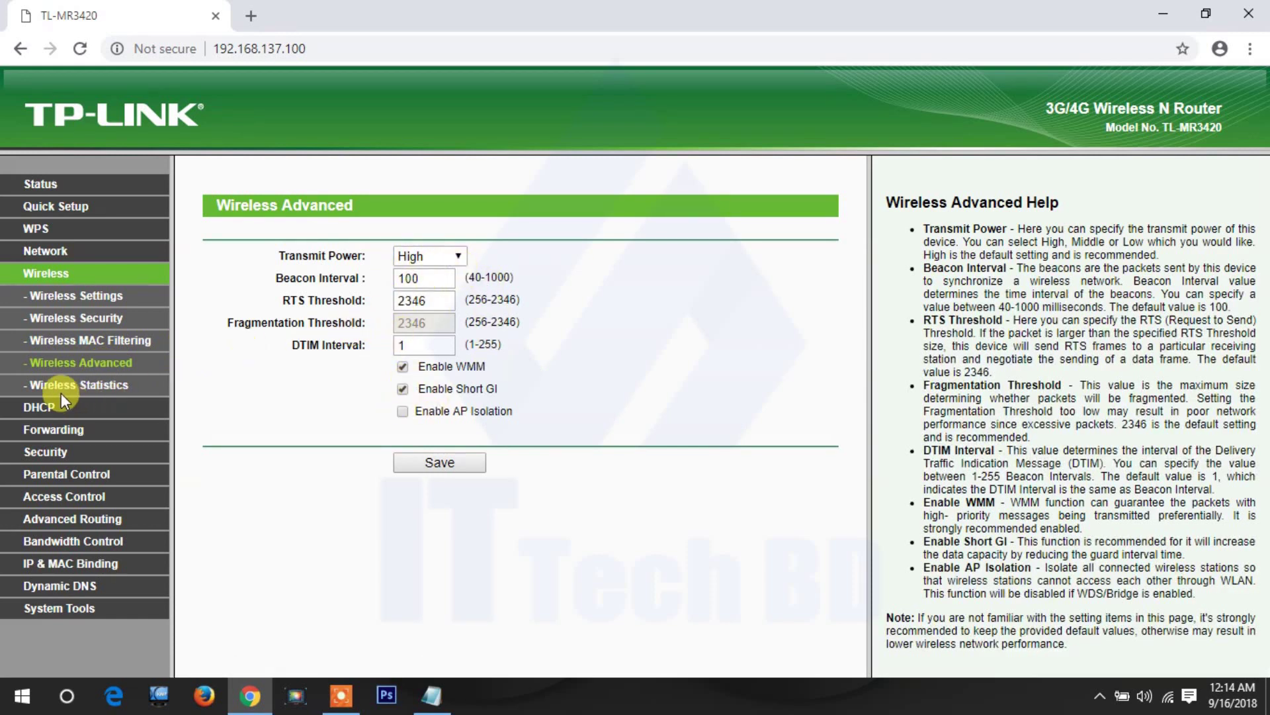
{"action": "left_click", "coordinate": [98, 391]}
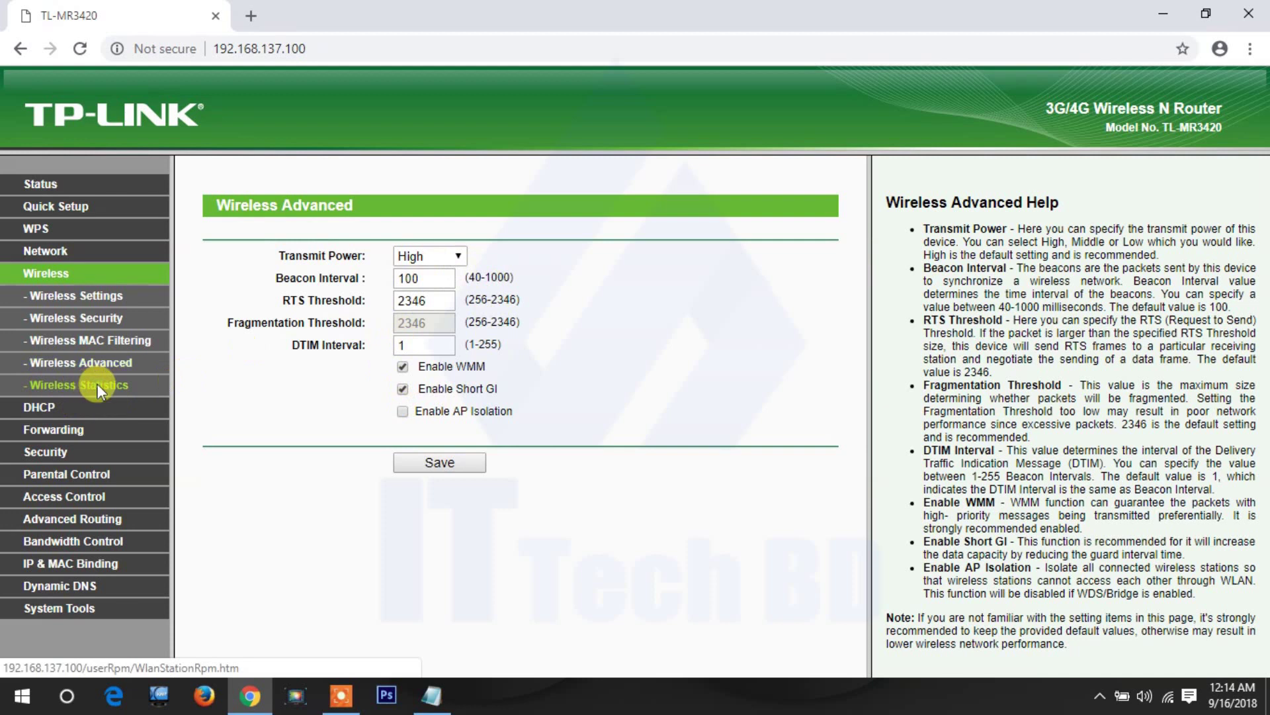